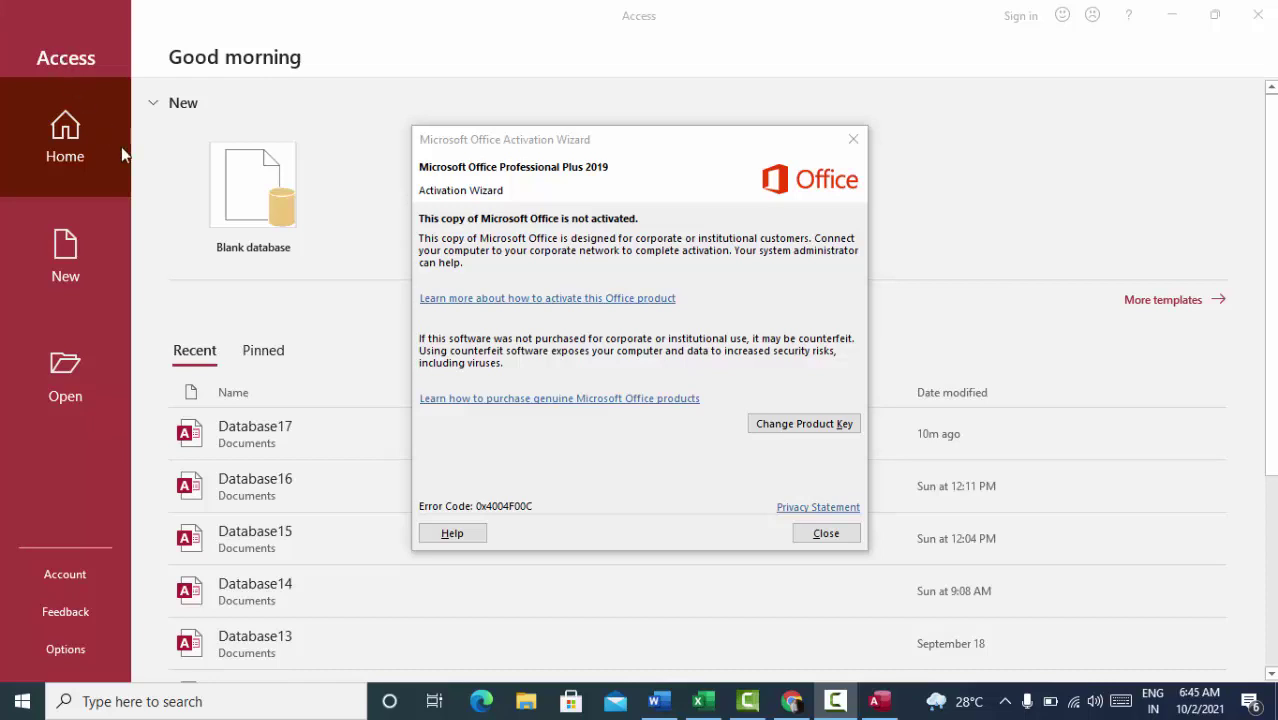
Dismiss the Microsoft Office Activation Wizard warning.
click(826, 533)
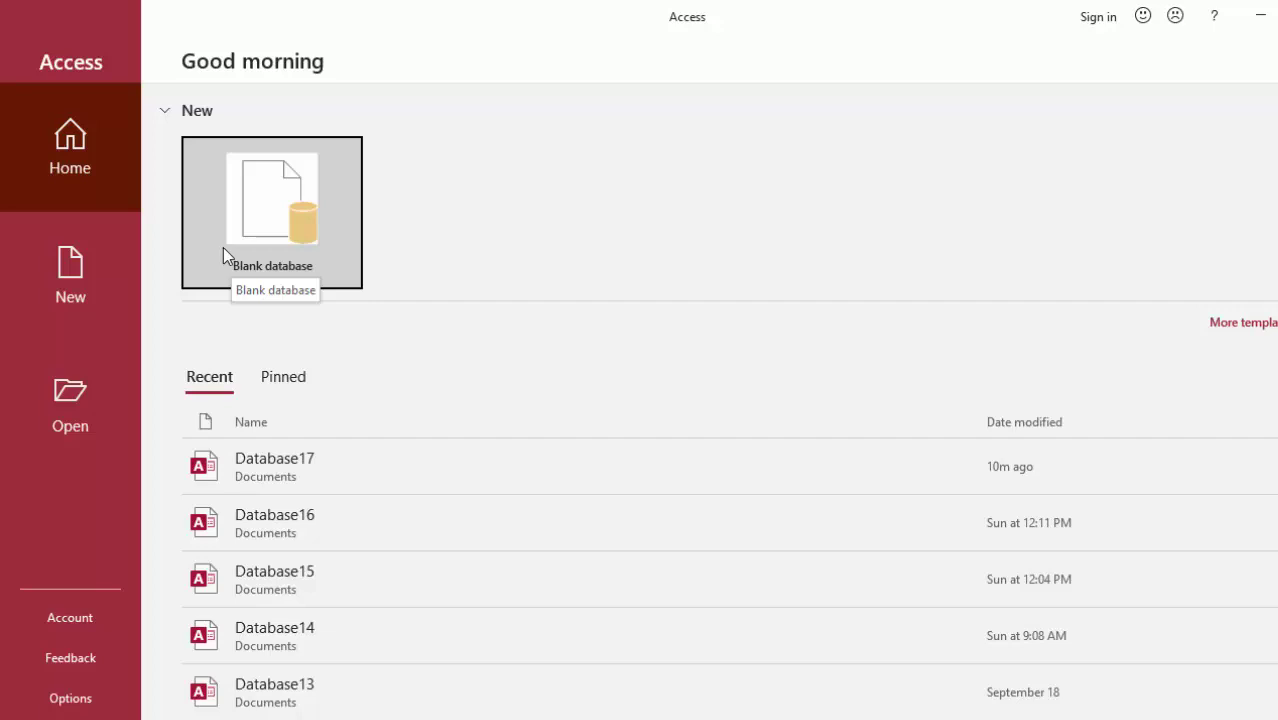
Create the blank database Database18 and start a new query in Design view.
click(290, 222)
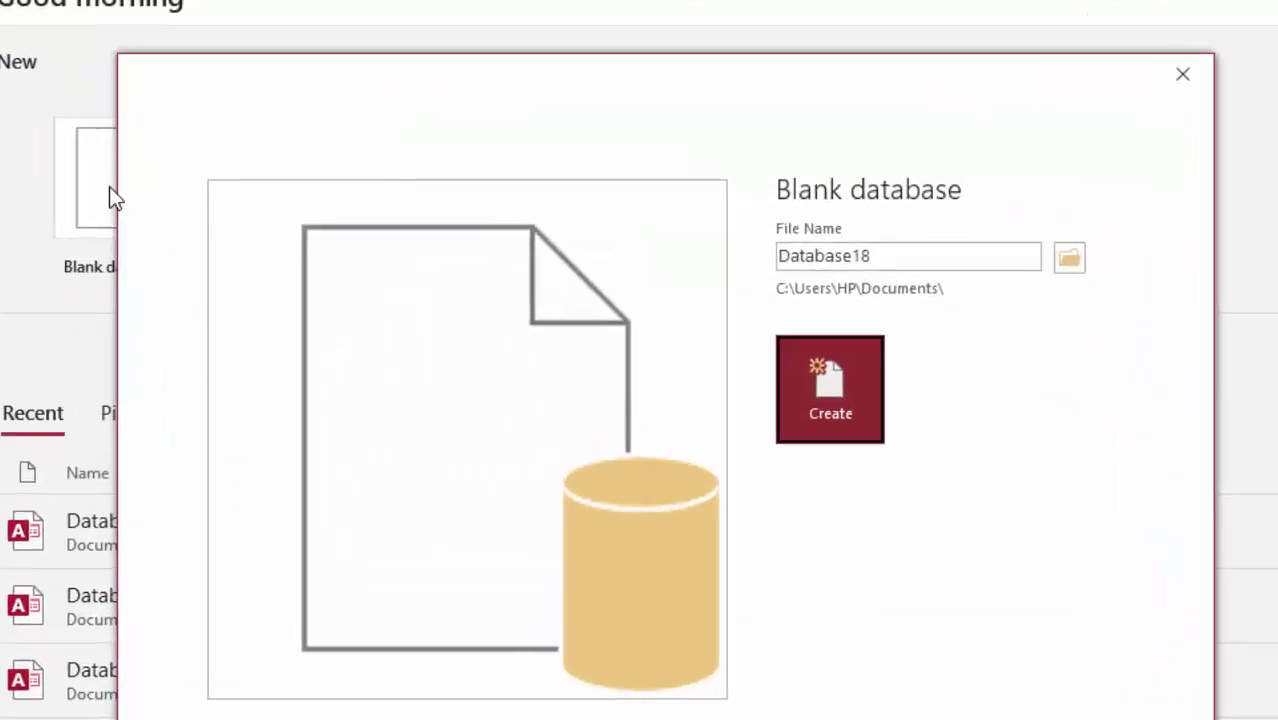
click(862, 385)
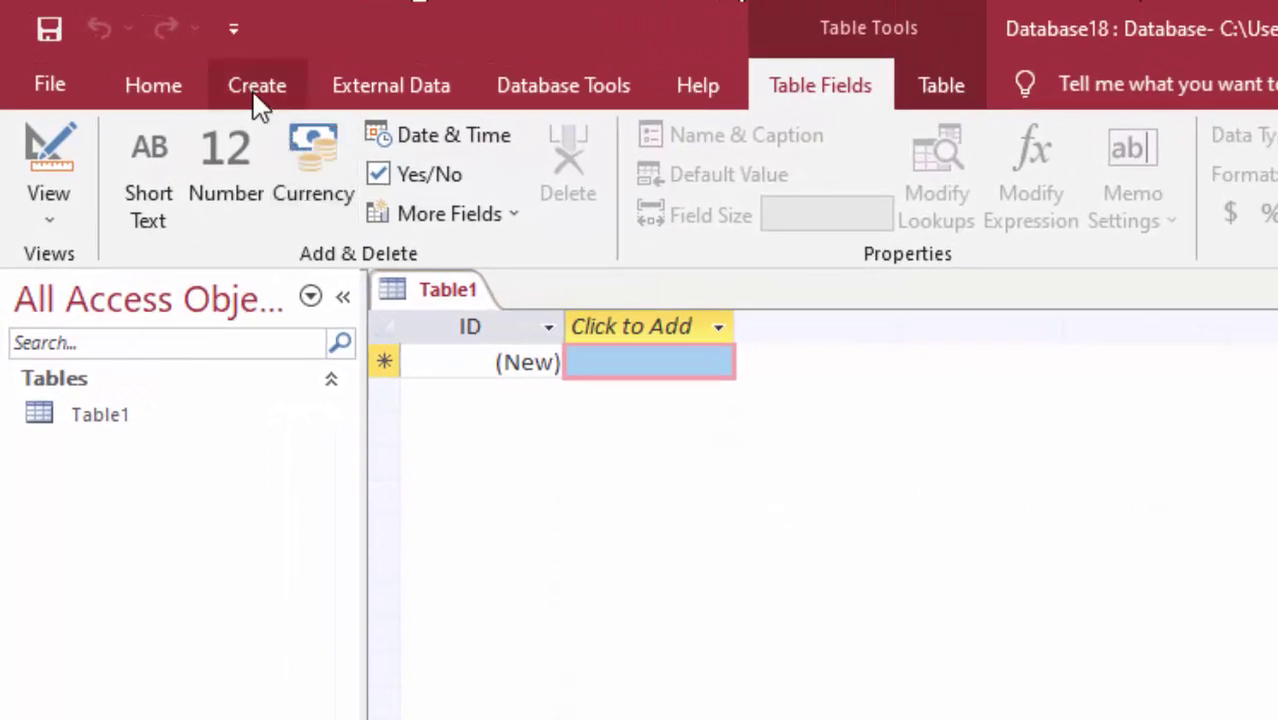
click(190, 66)
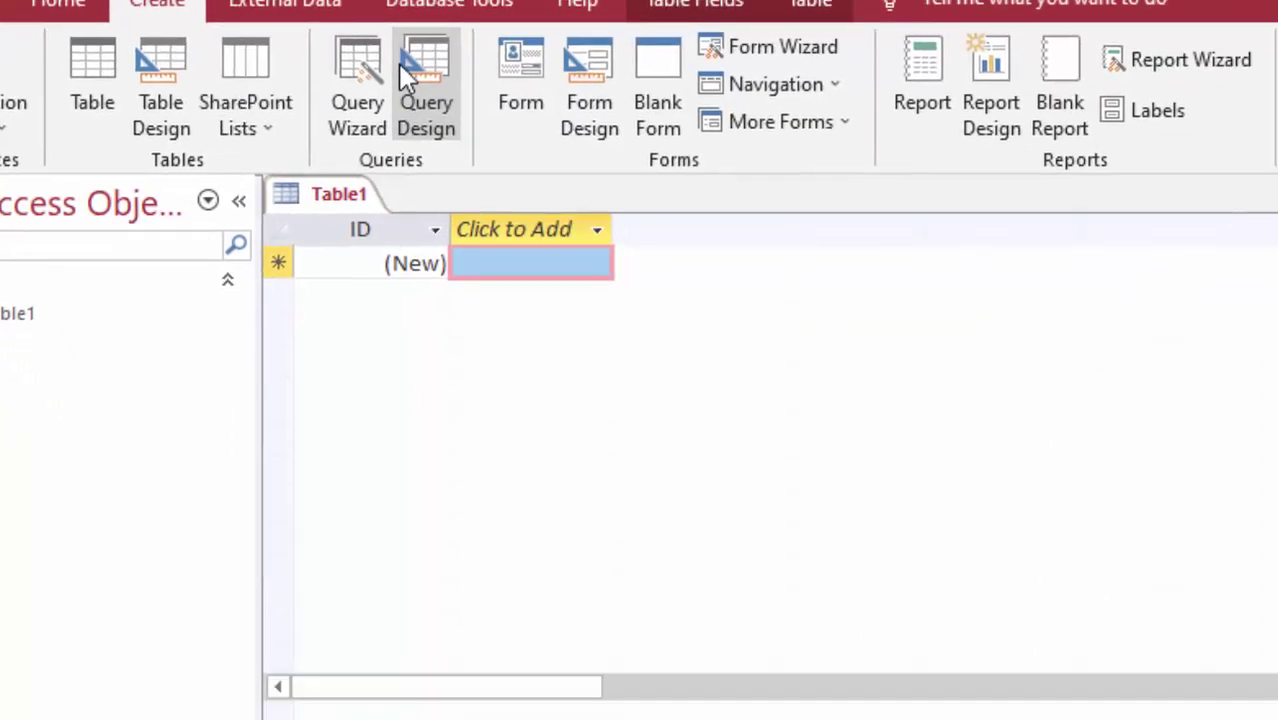
click(401, 66)
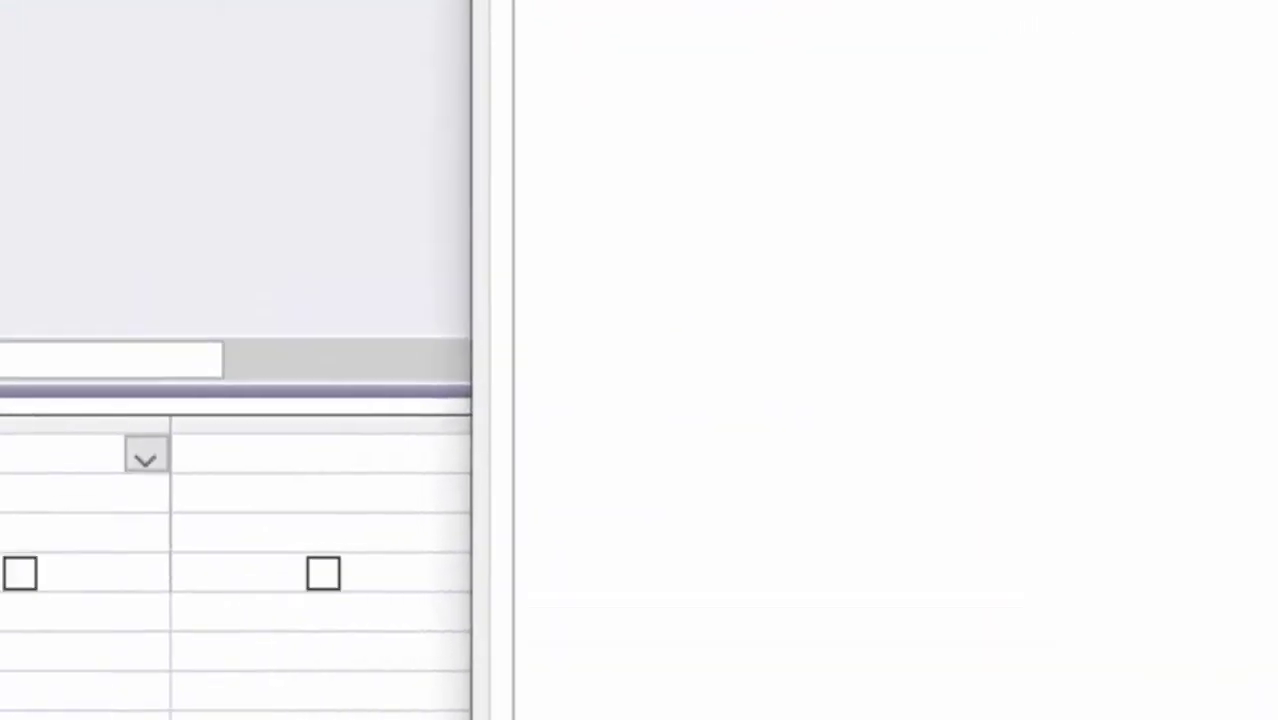
Switch Query1 to SQL view and replace 'SELECT;' with the line 'create table school('.
click(80, 238)
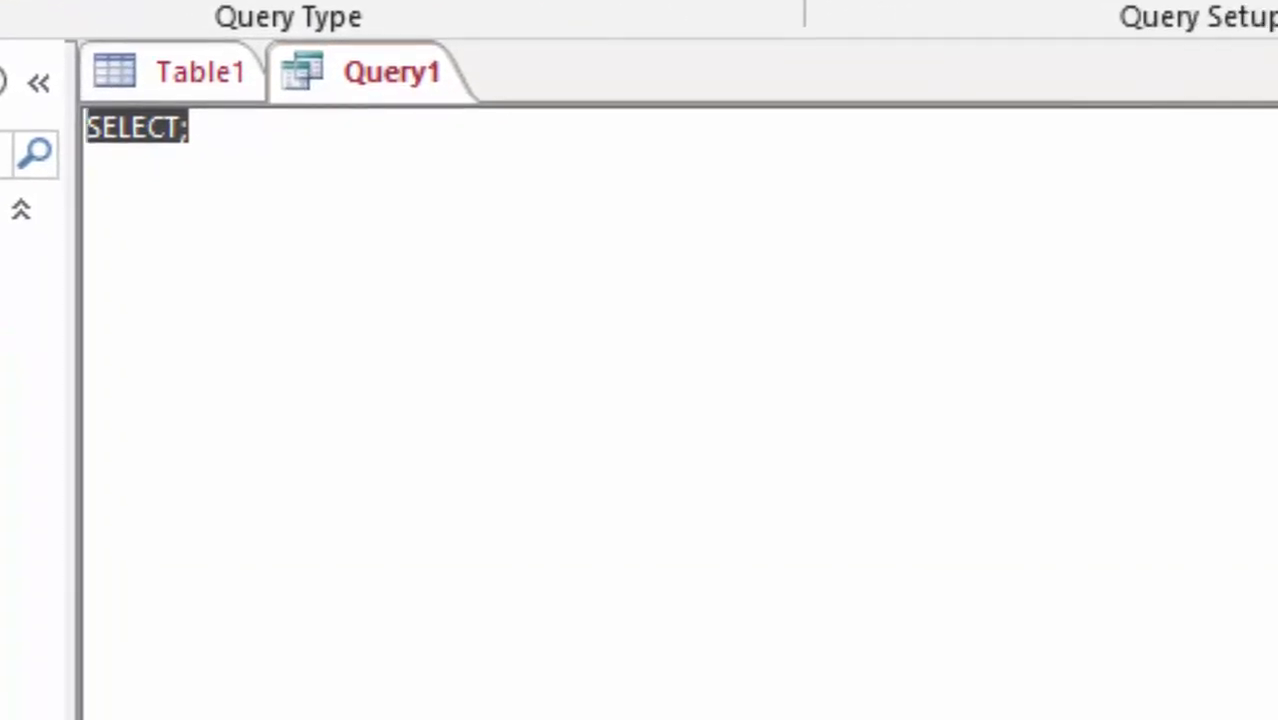
key(Delete)
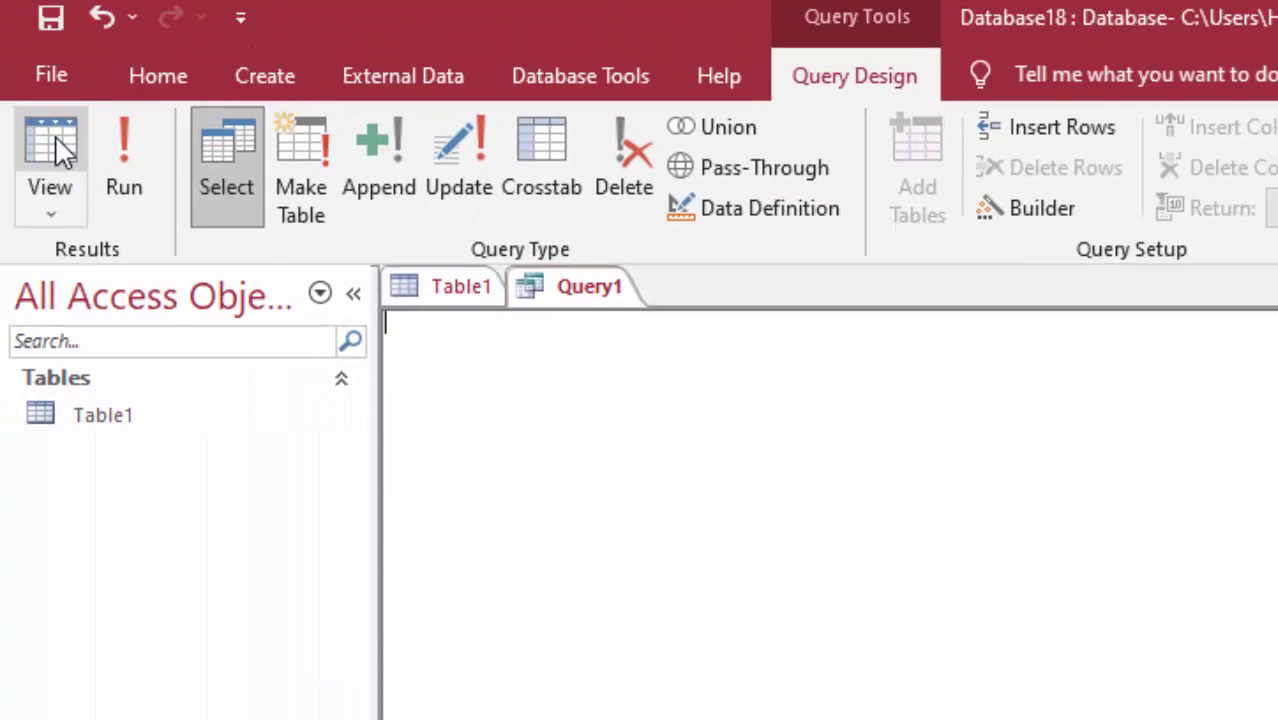
text(c)
text(r)
text(ea)
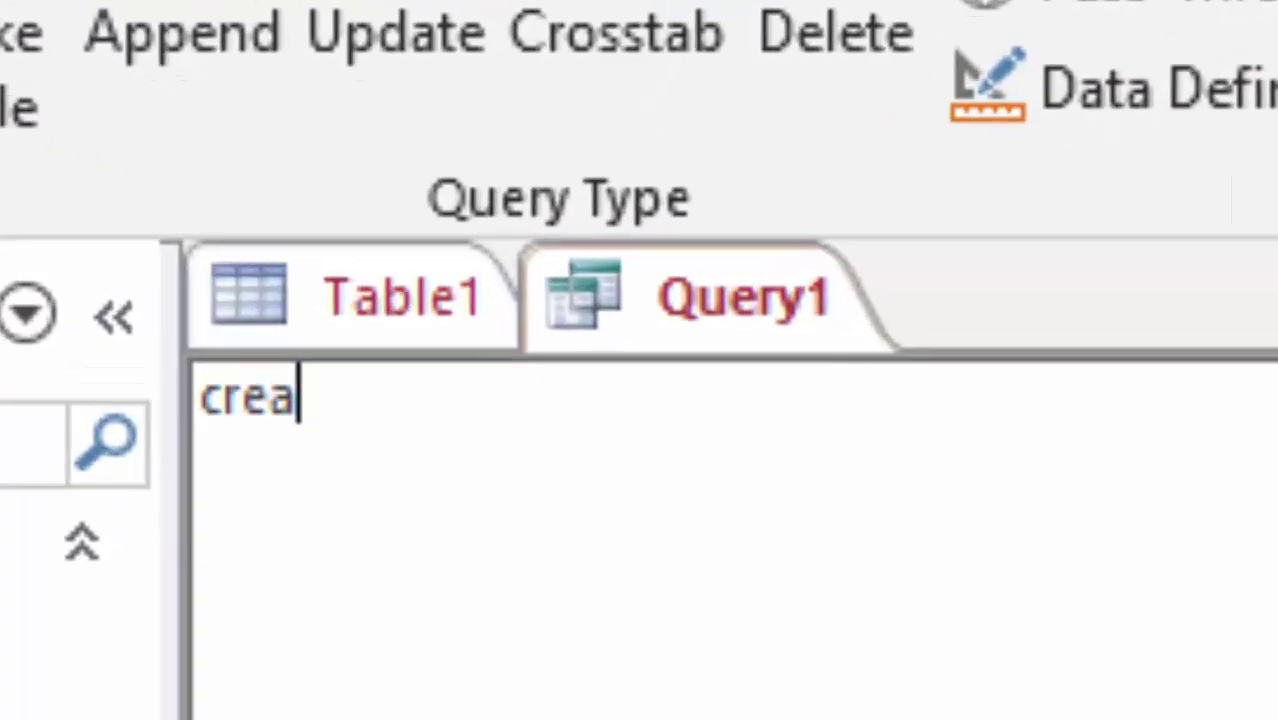
text(te t)
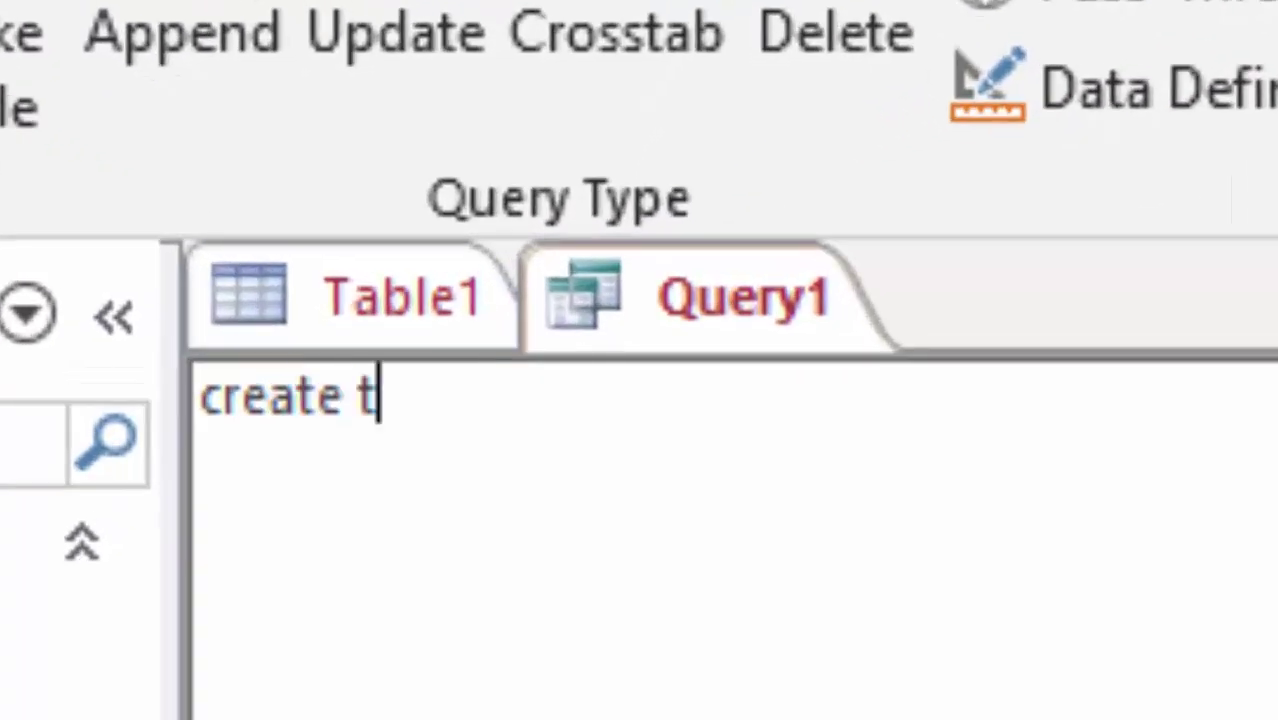
text(able)
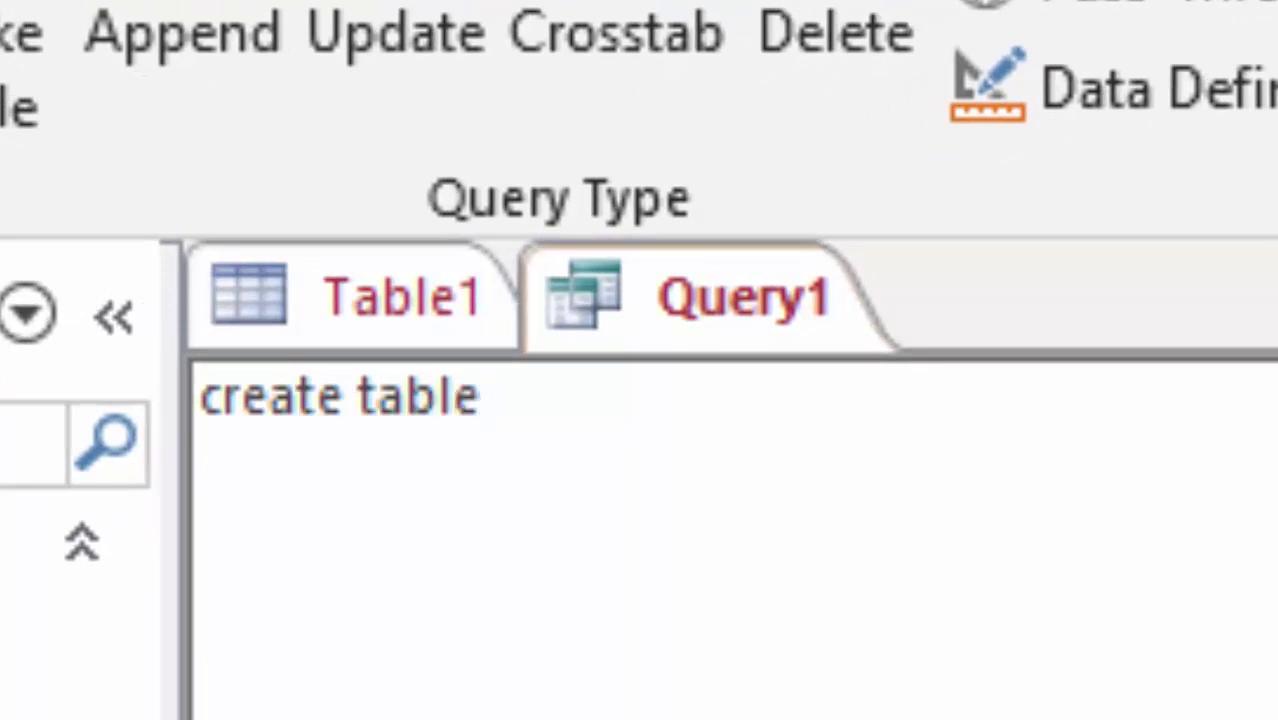
text( schoo)
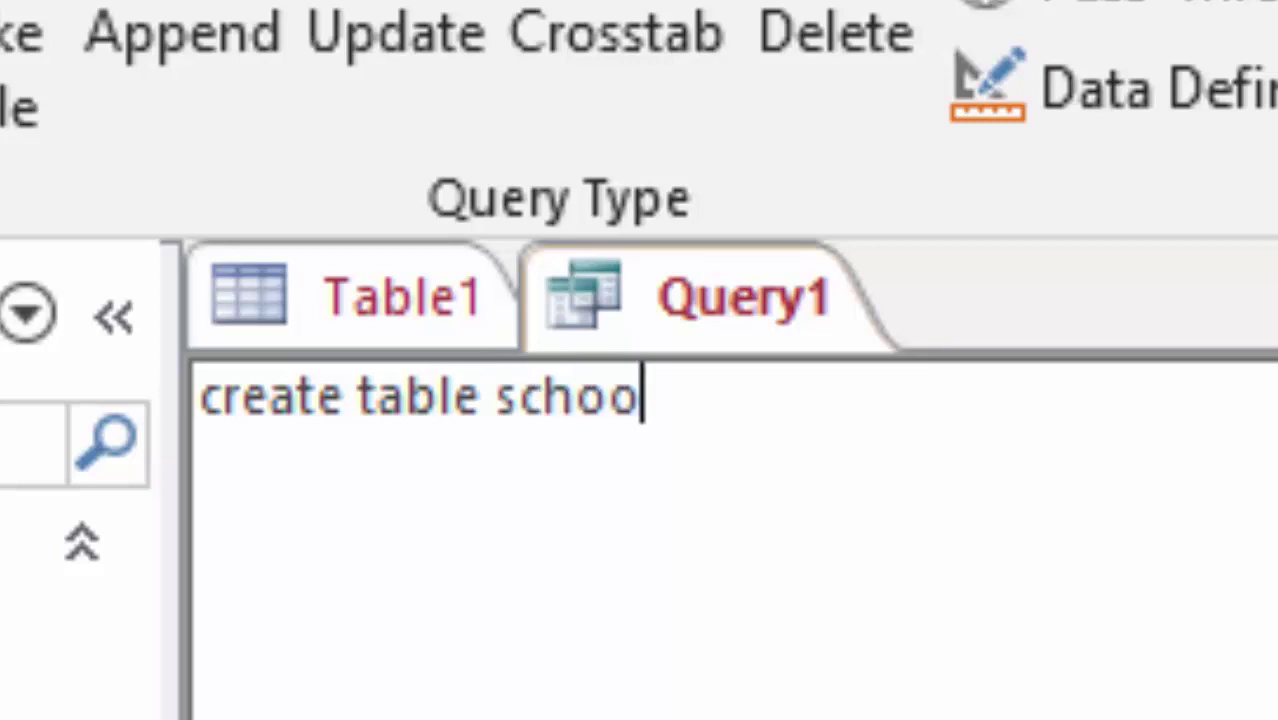
text(l)
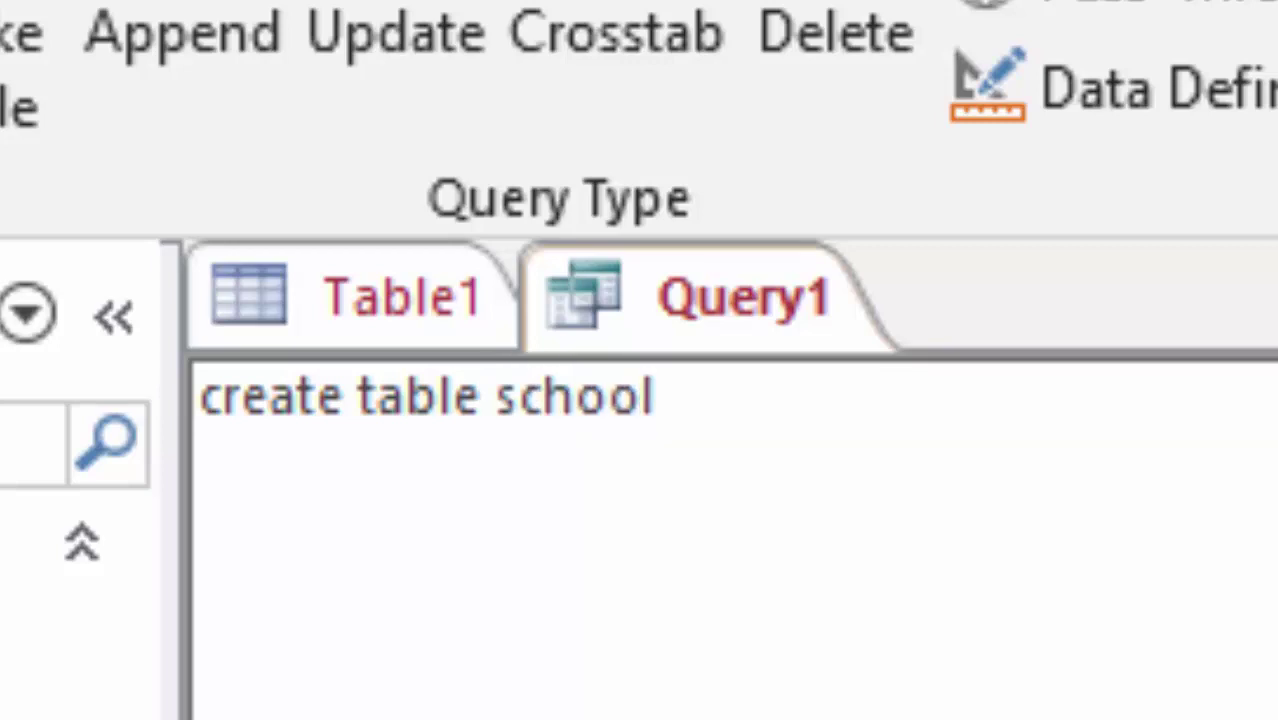
text(()
key(Return)
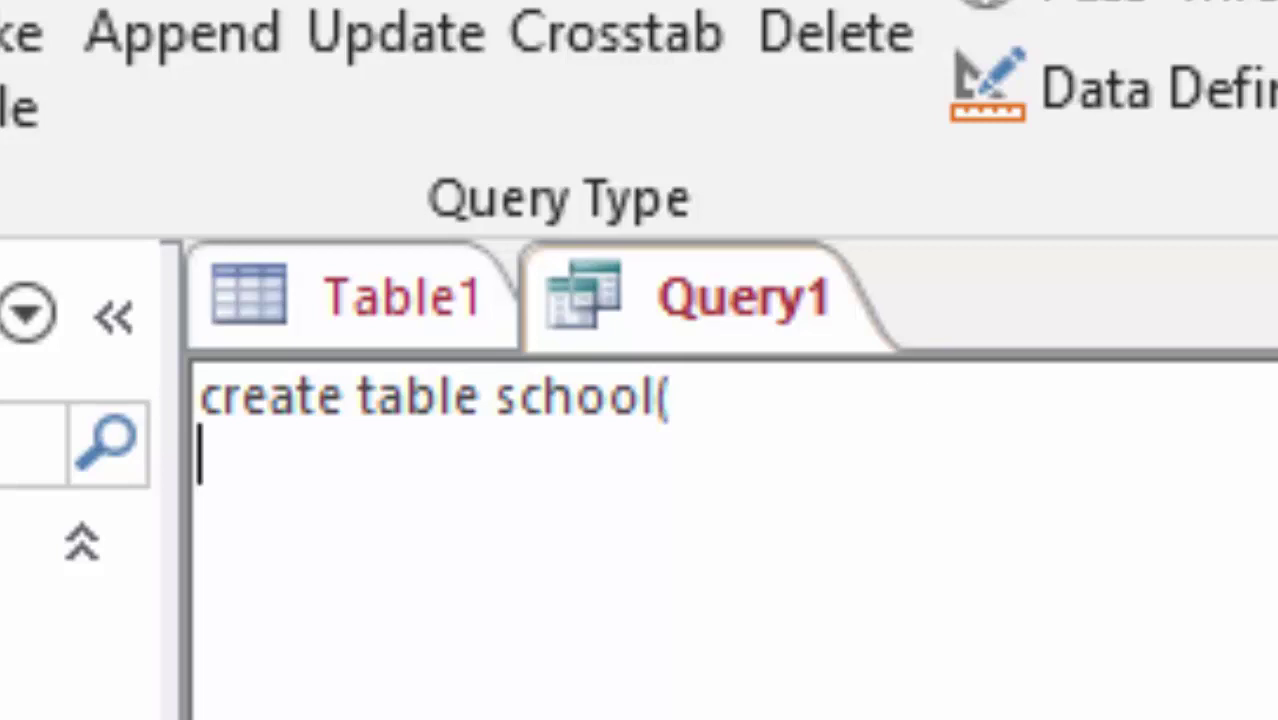
Write the first column line 'Roll_number int not null Primary key,'.
text(Roll)
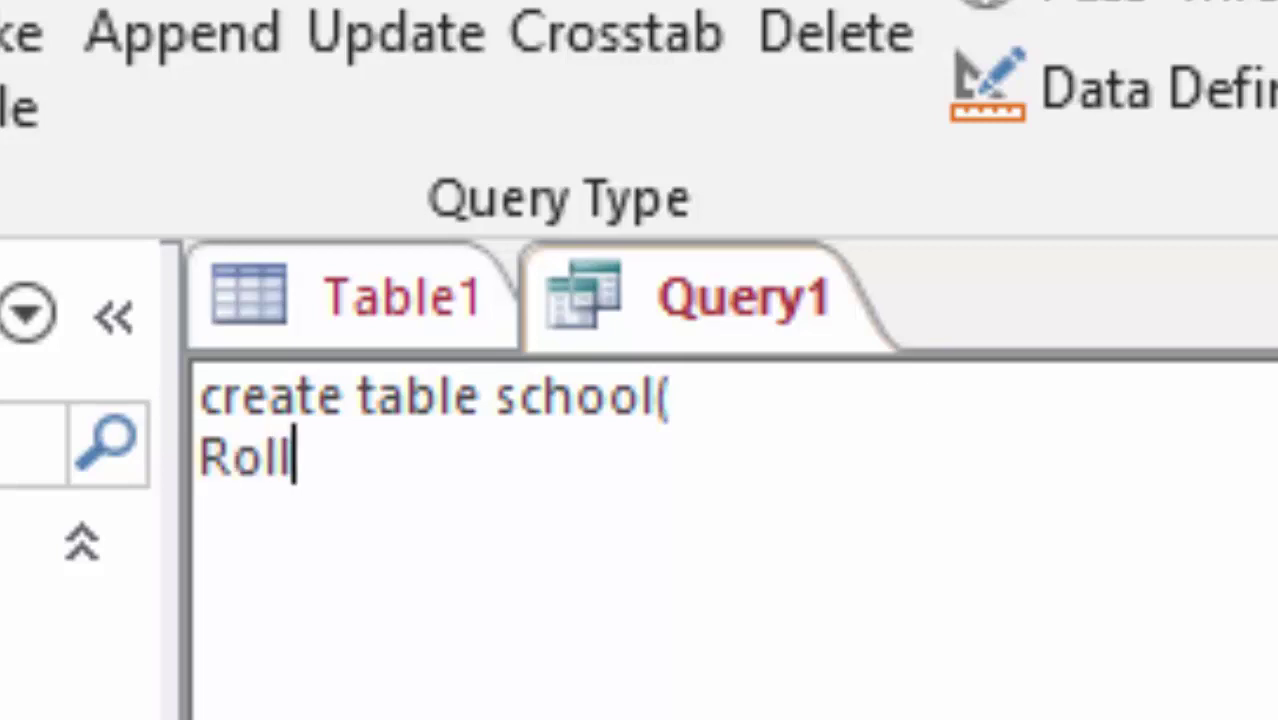
text(_)
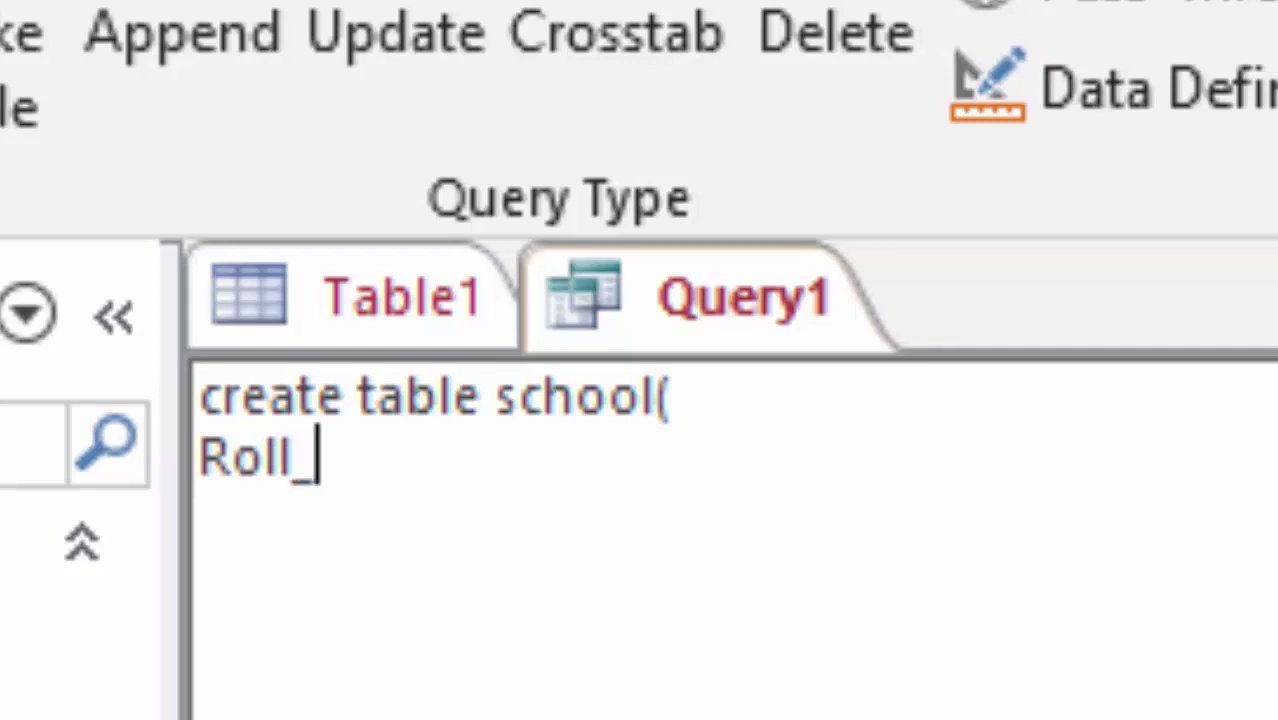
text(number)
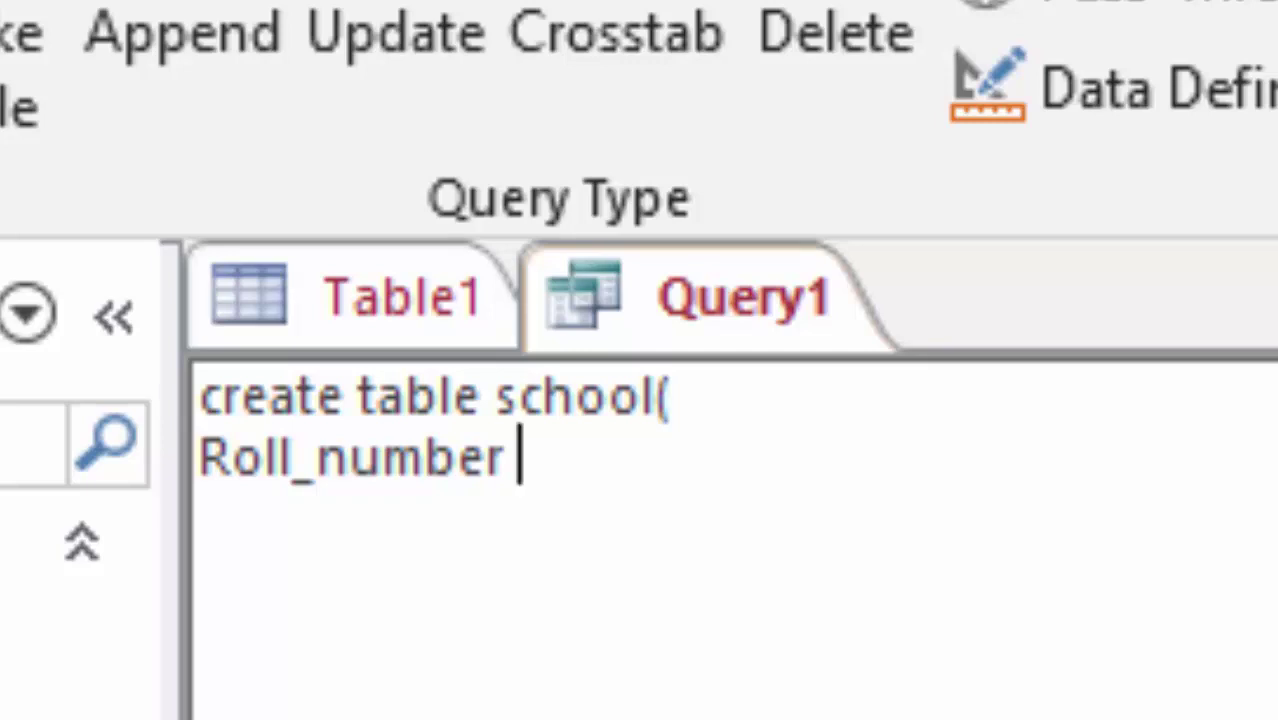
text( int)
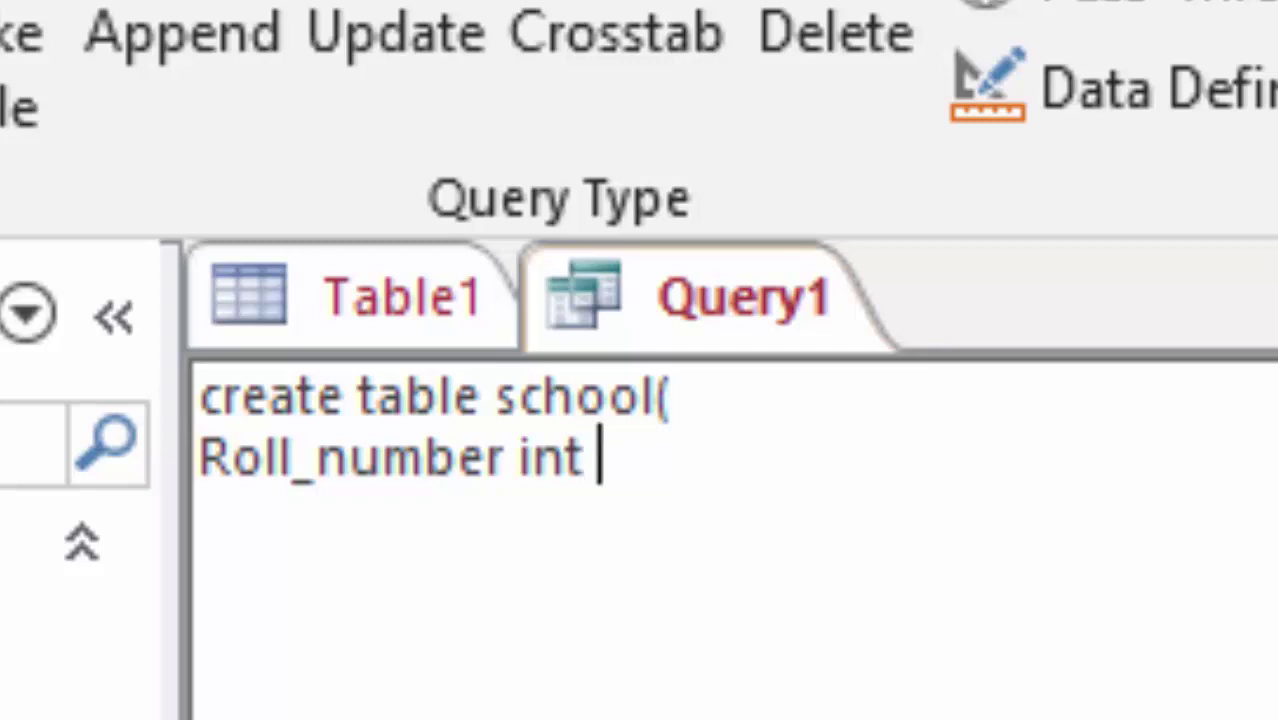
text(n)
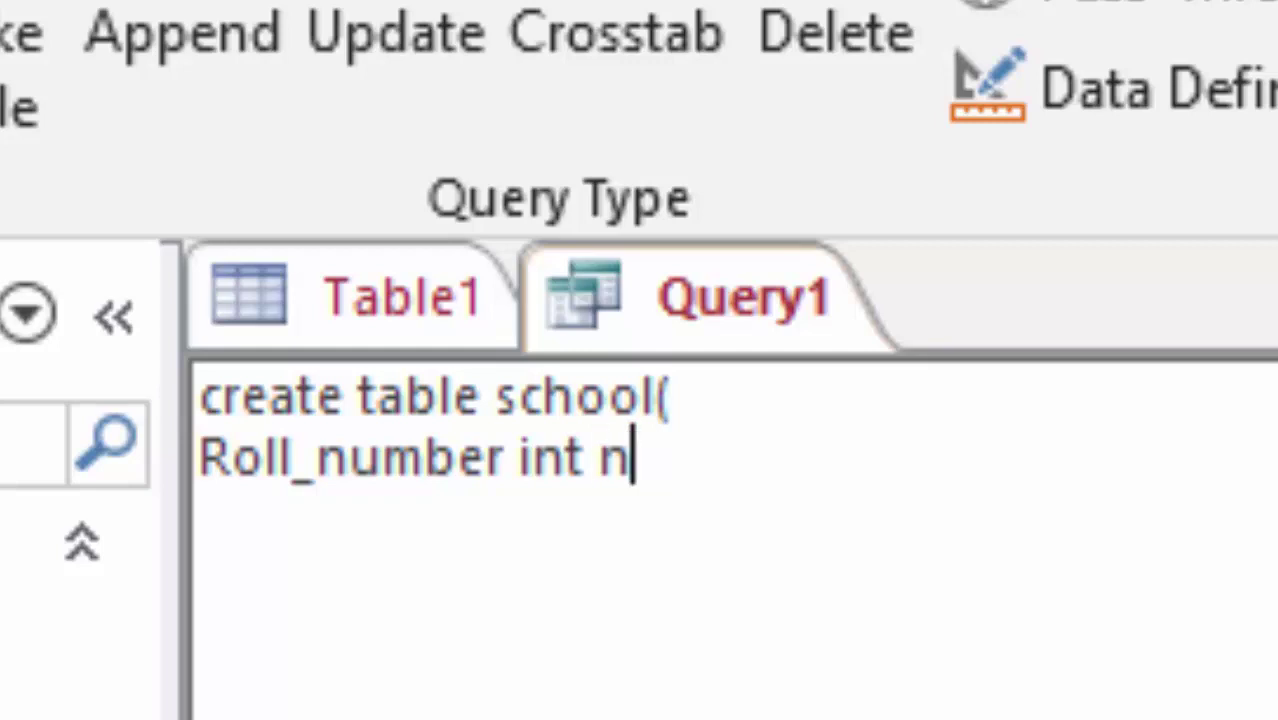
text(ot nu)
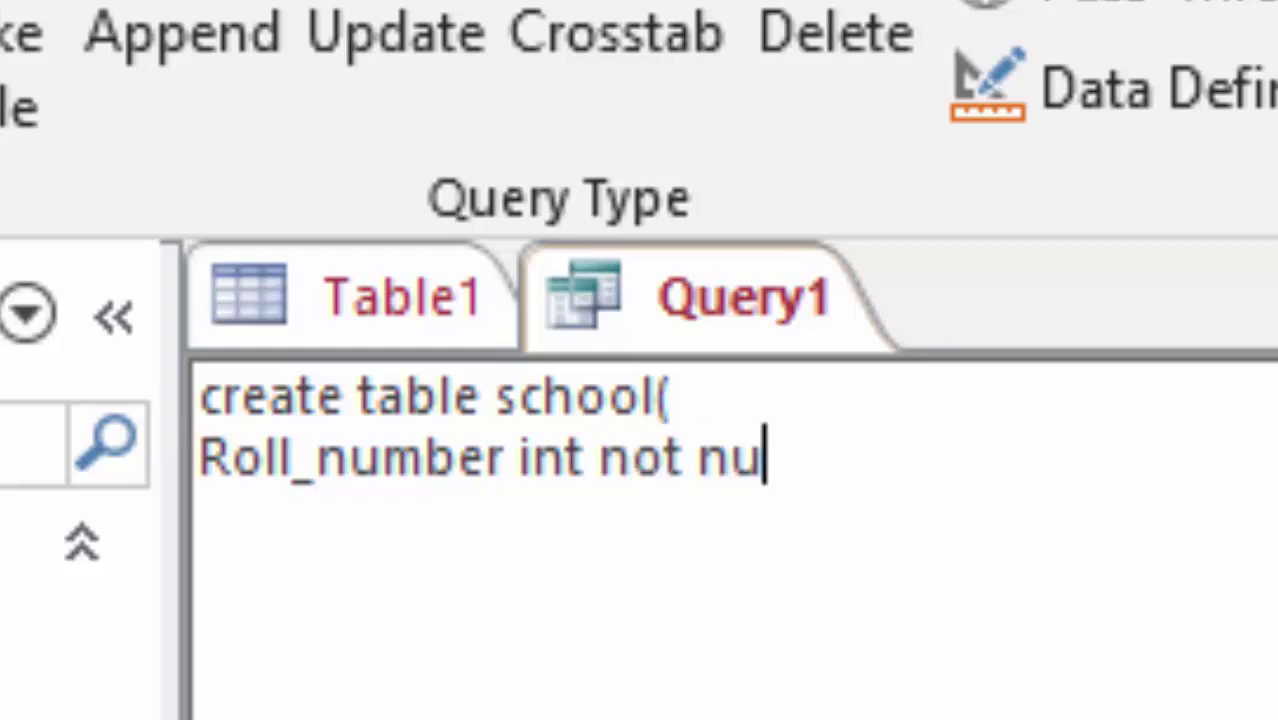
text(ll Pr)
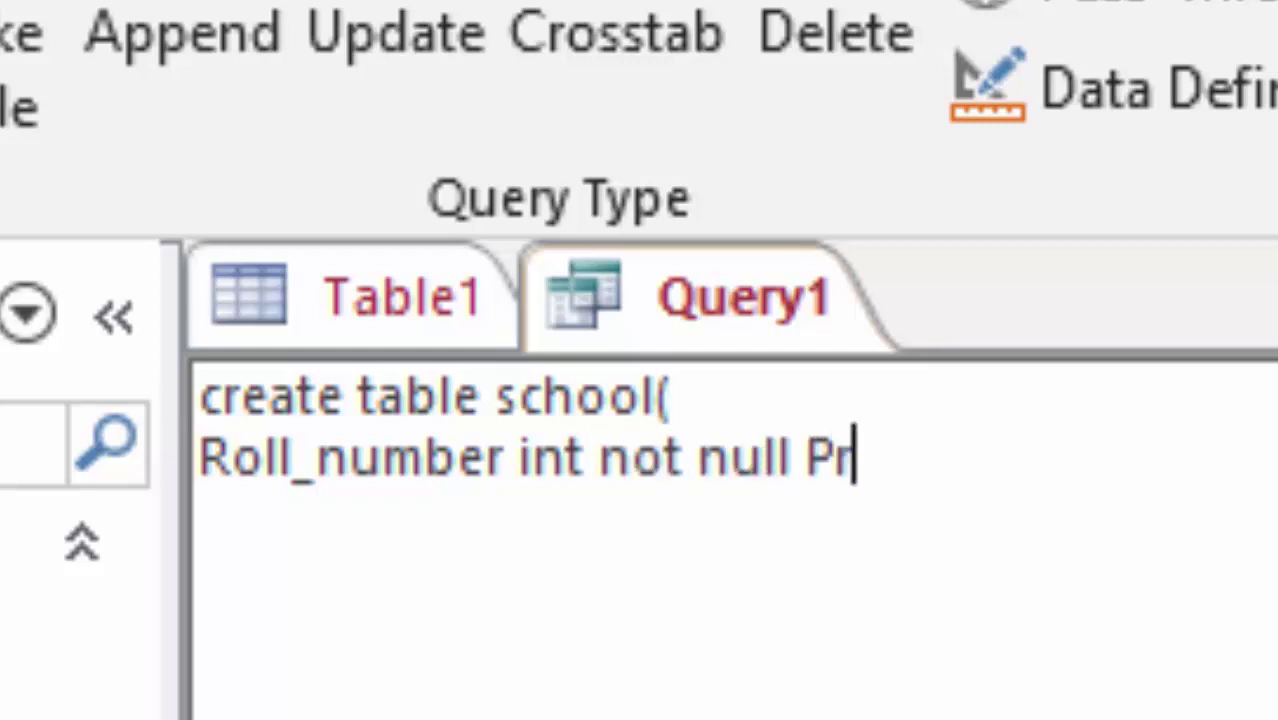
text(imary )
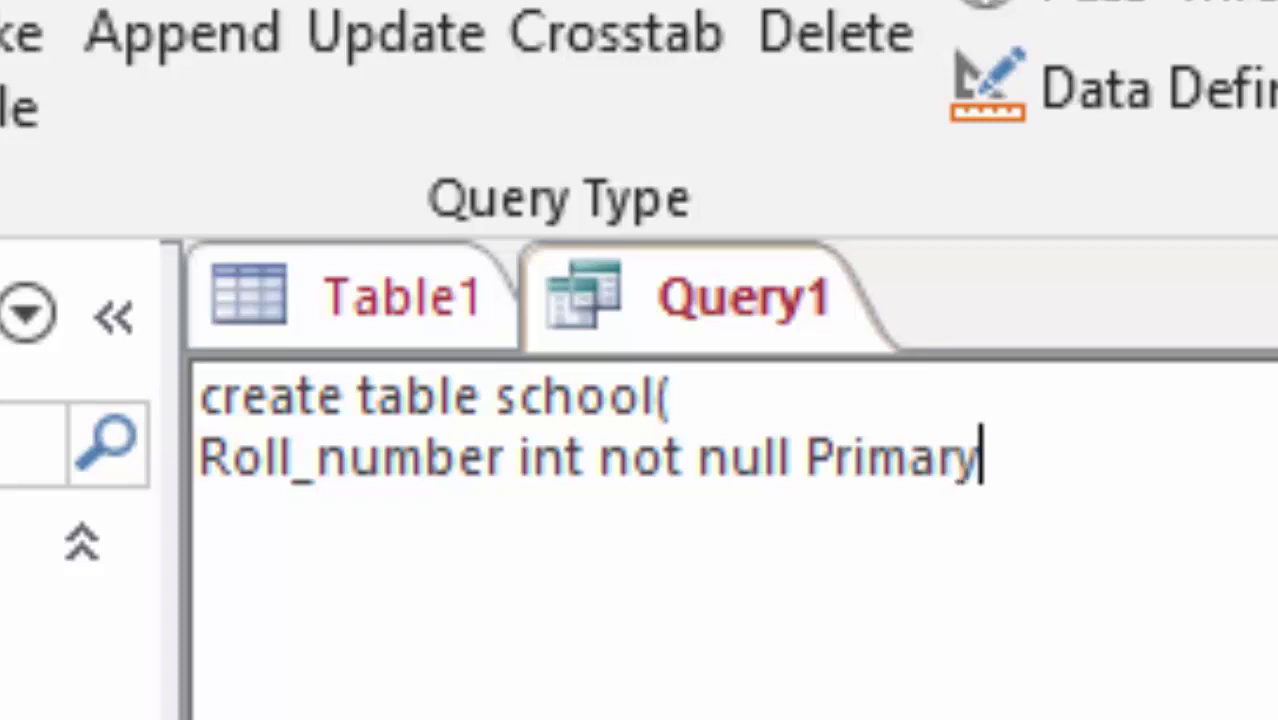
text(key)
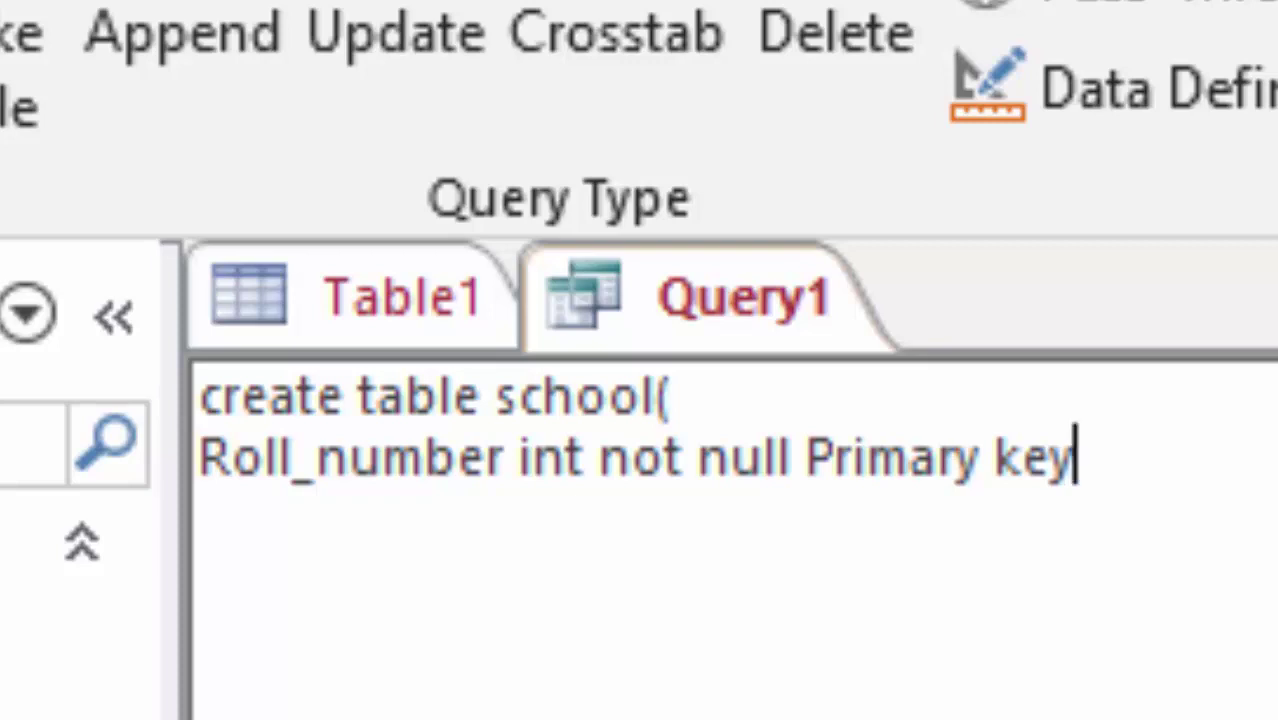
text(,)
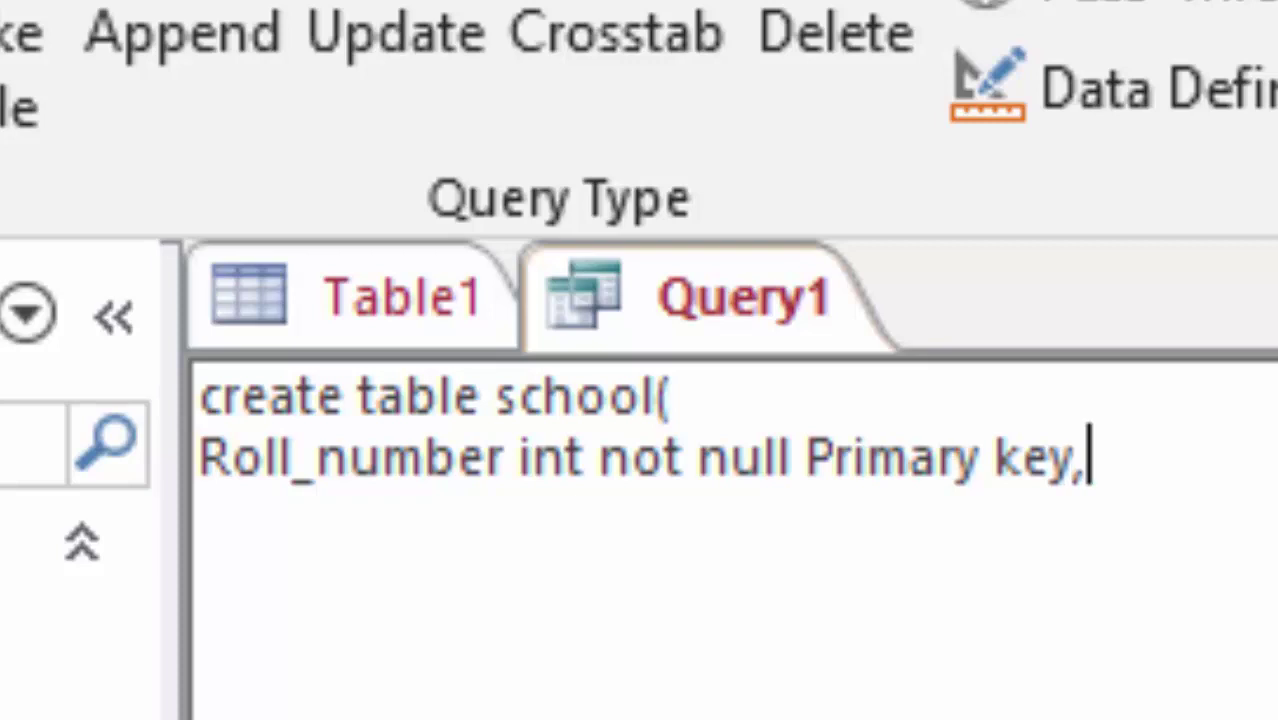
Add the lines 'Name_of_Student text,' and 'Date of Birth Date', then close with ')'.
key(Return)
text(N)
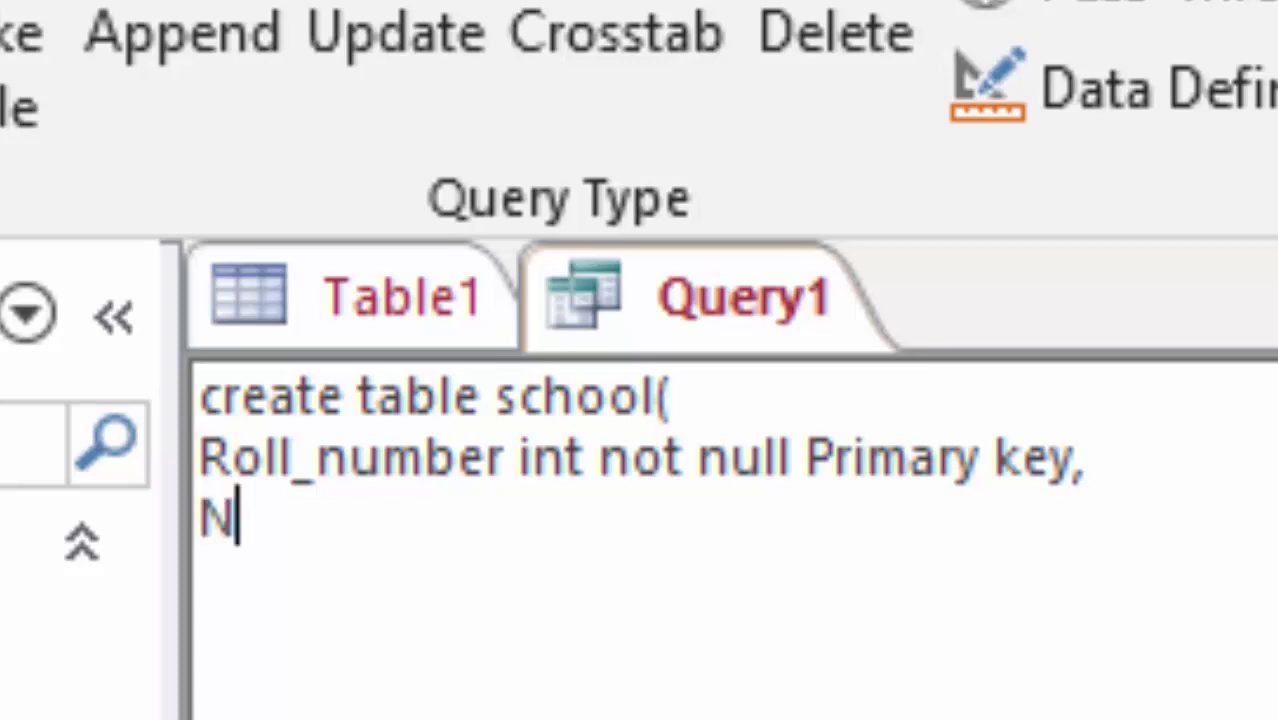
text(ame_)
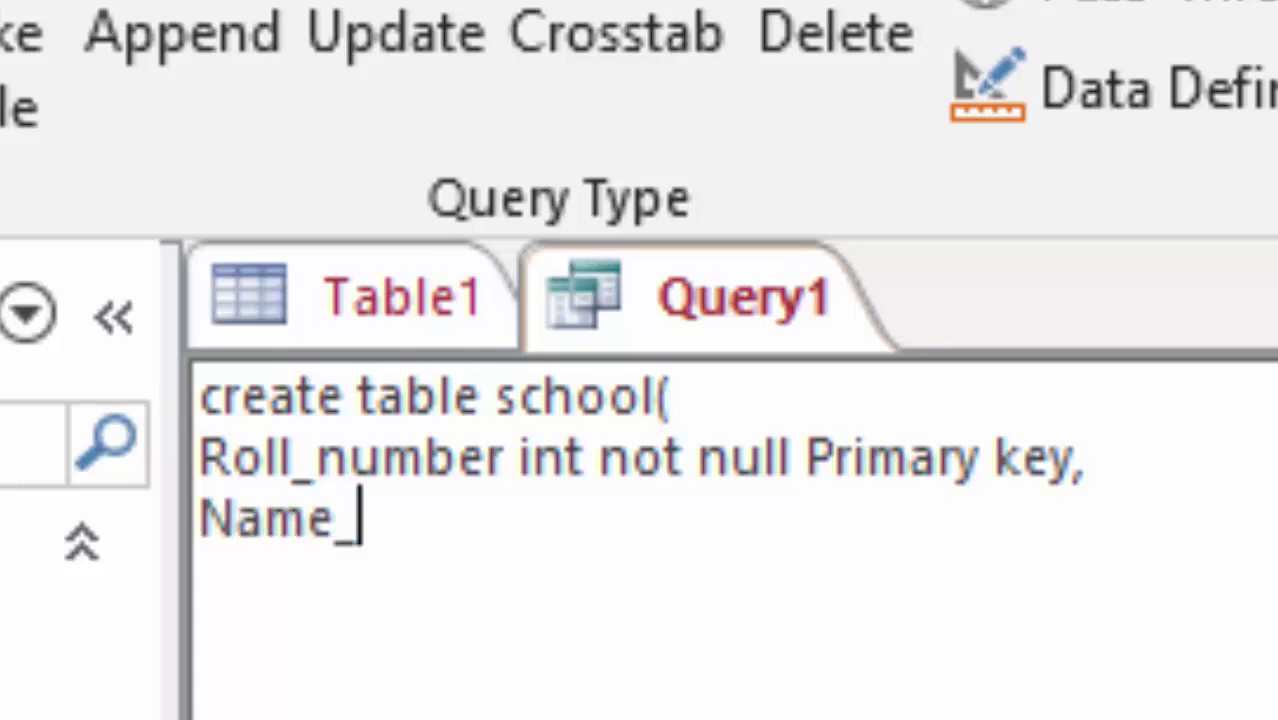
text(o)
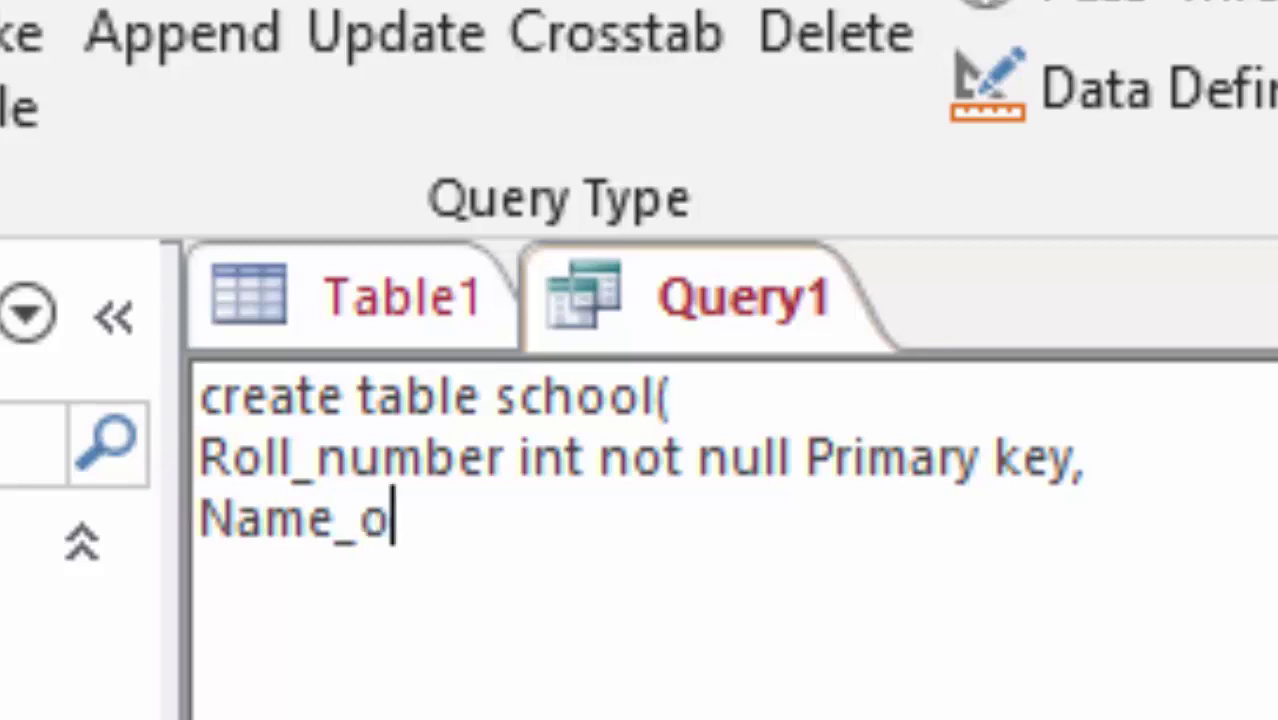
text(f_)
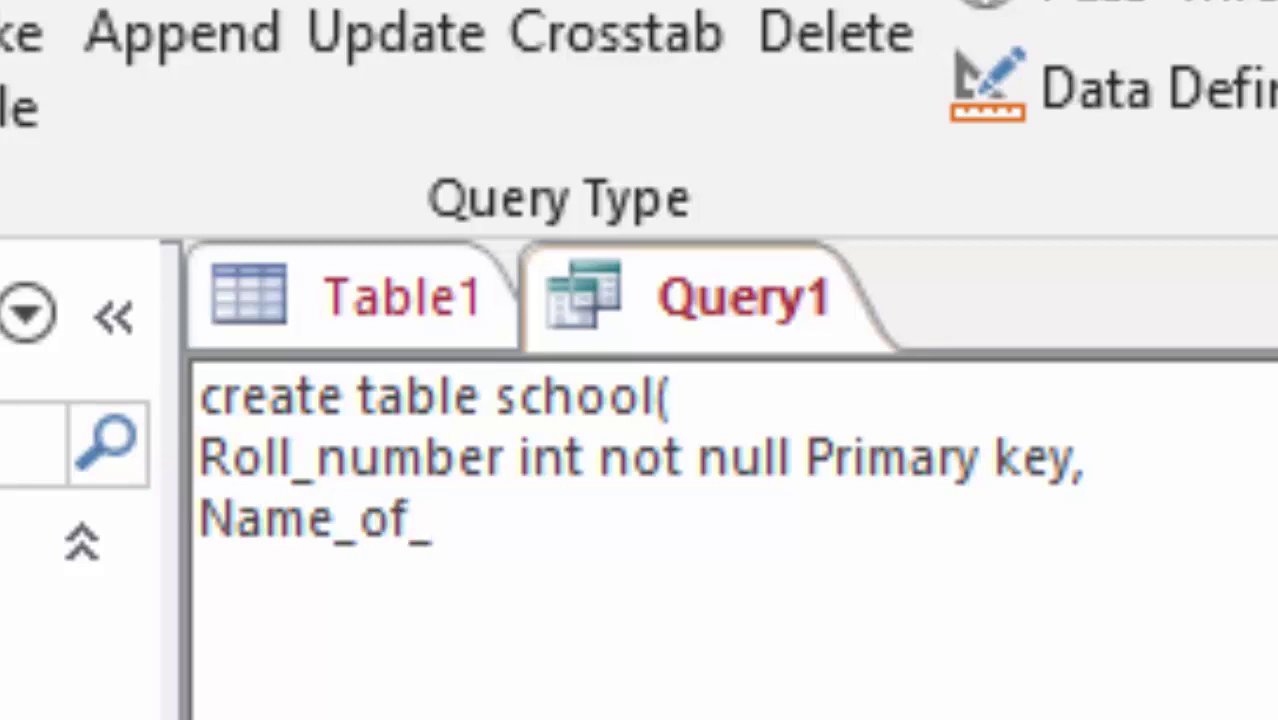
text(Stude)
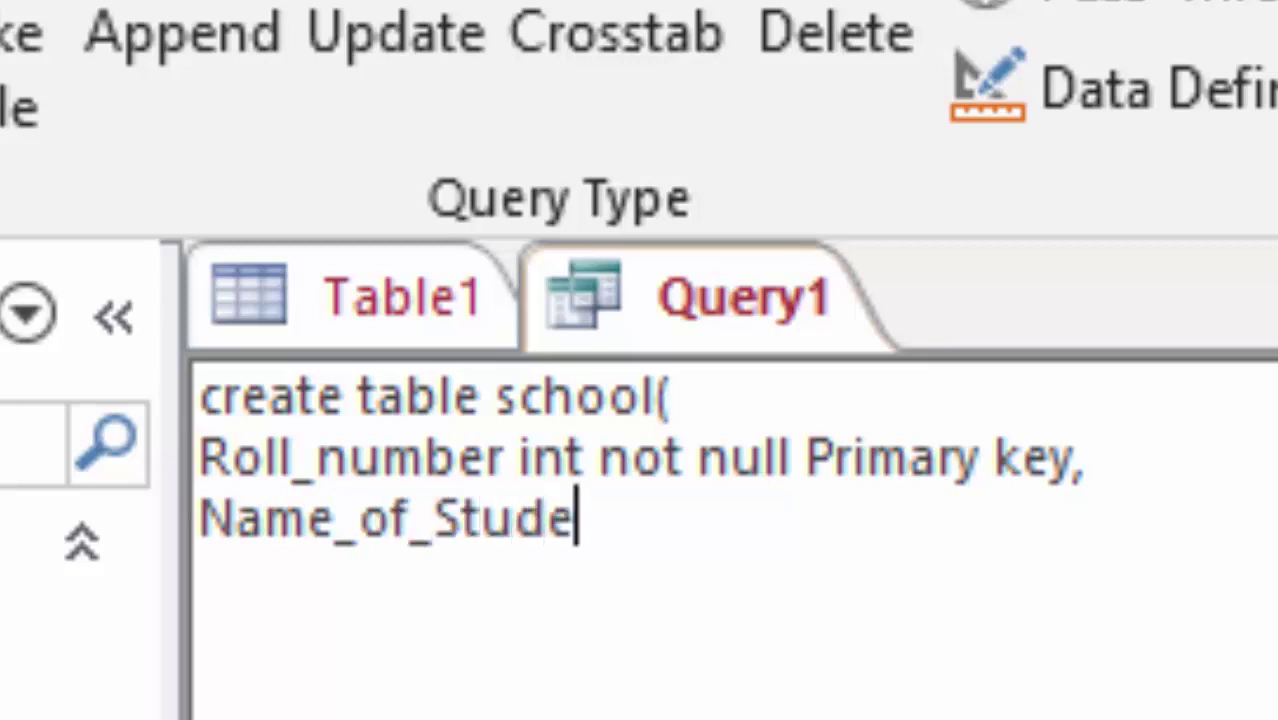
text(nt)
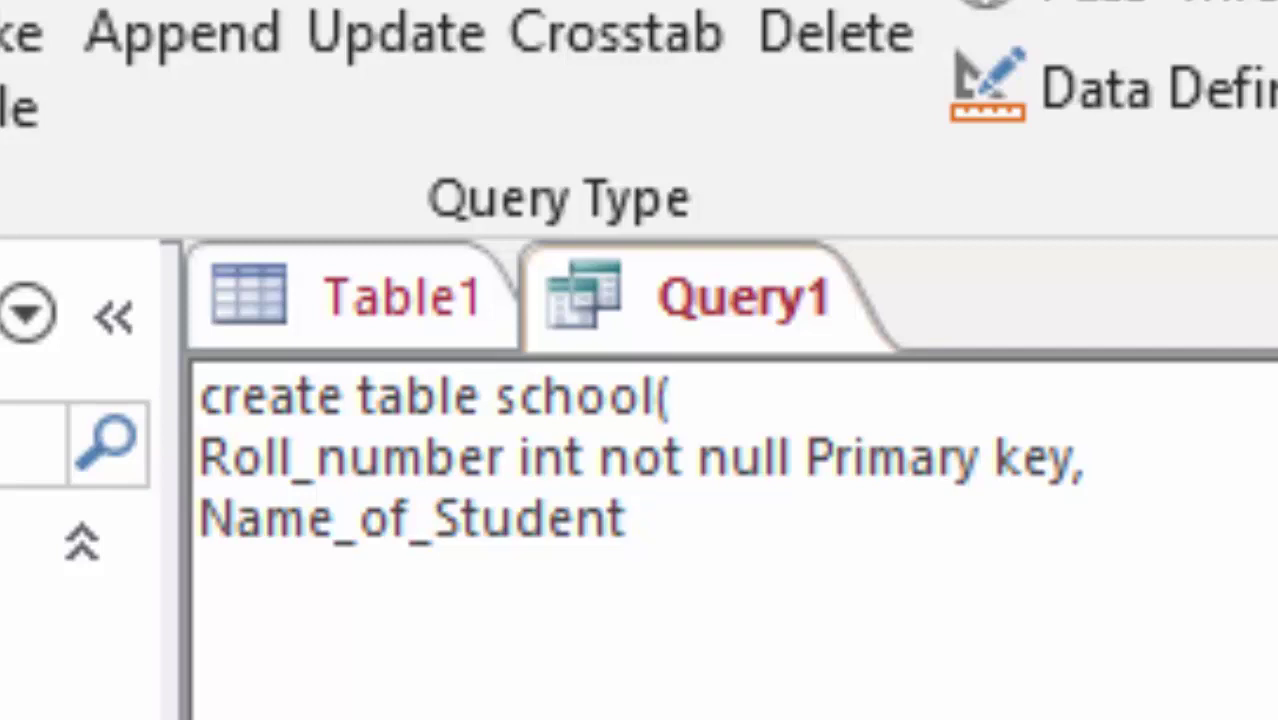
text( var)
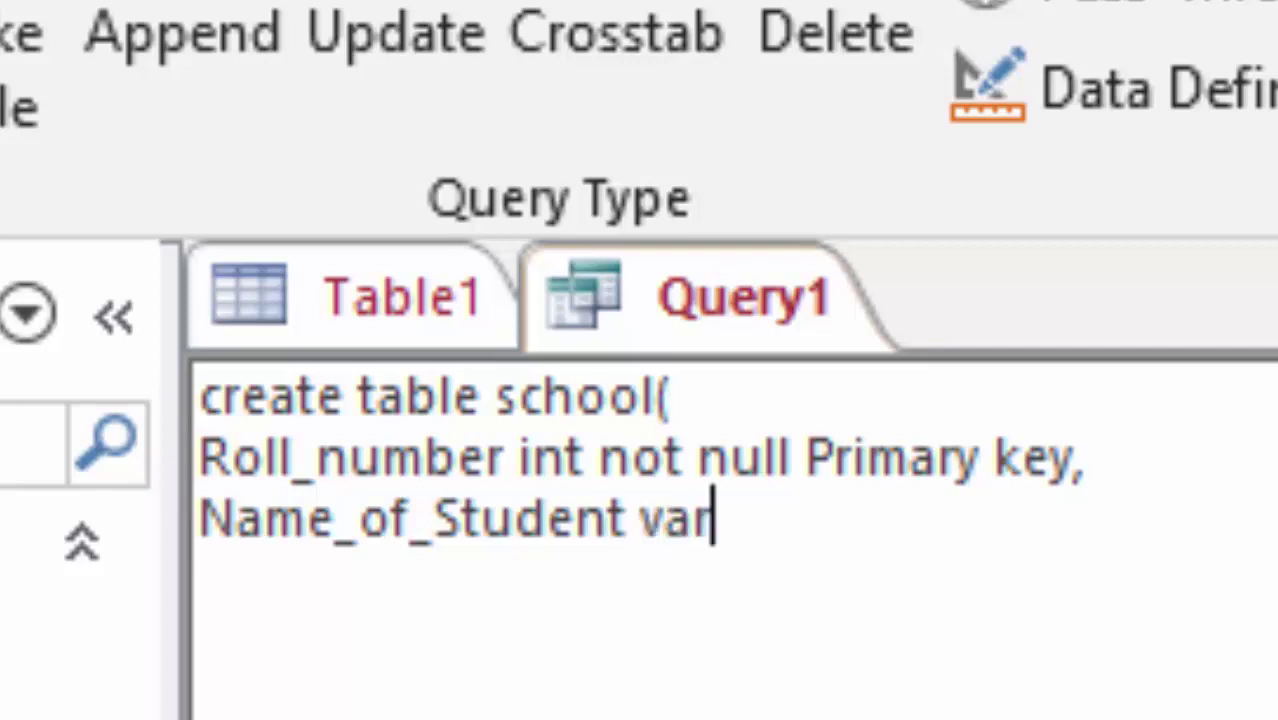
text(c)
key(BackSpace)
key(BackSpace)
key(BackSpace)
key(BackSpace)
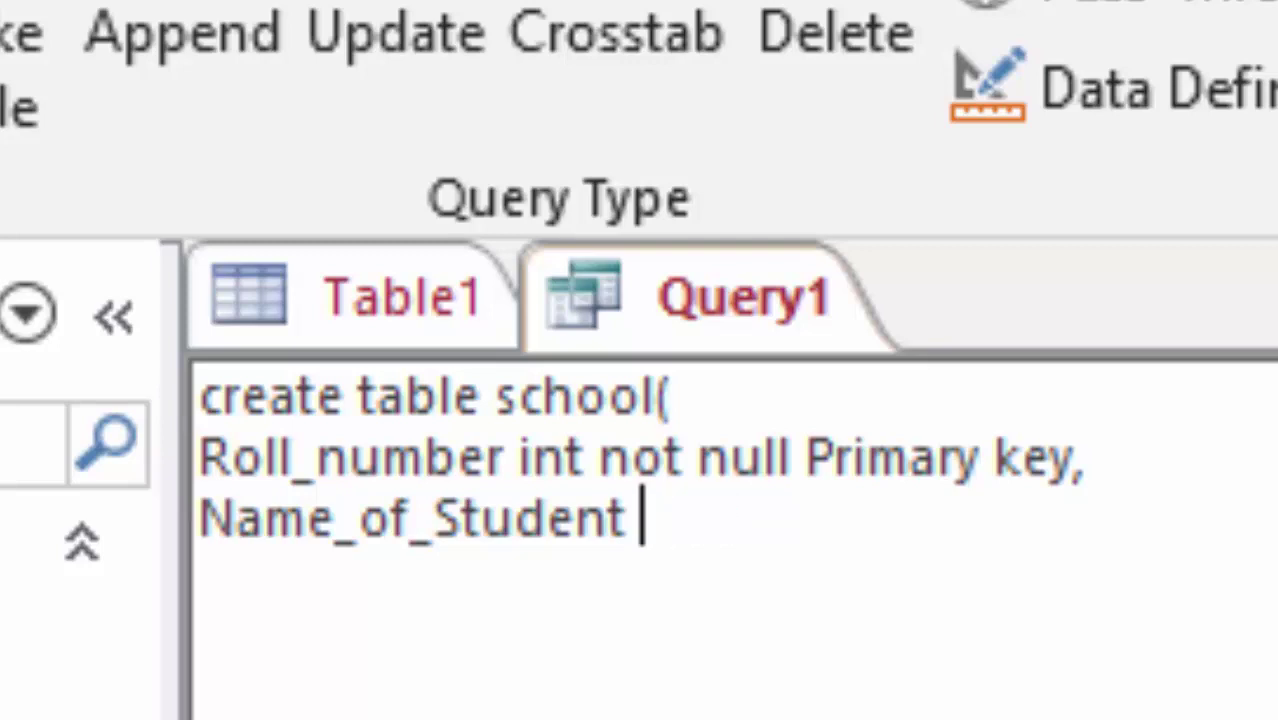
text(text)
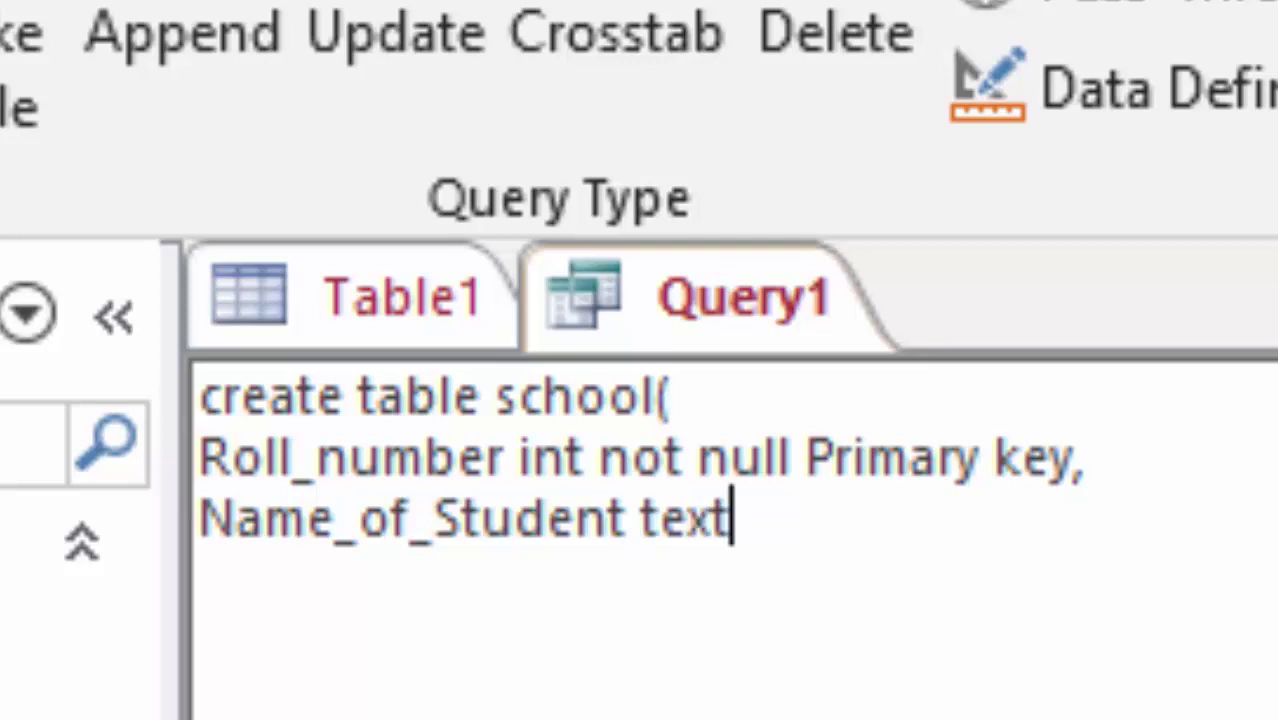
text(,)
key(Return)
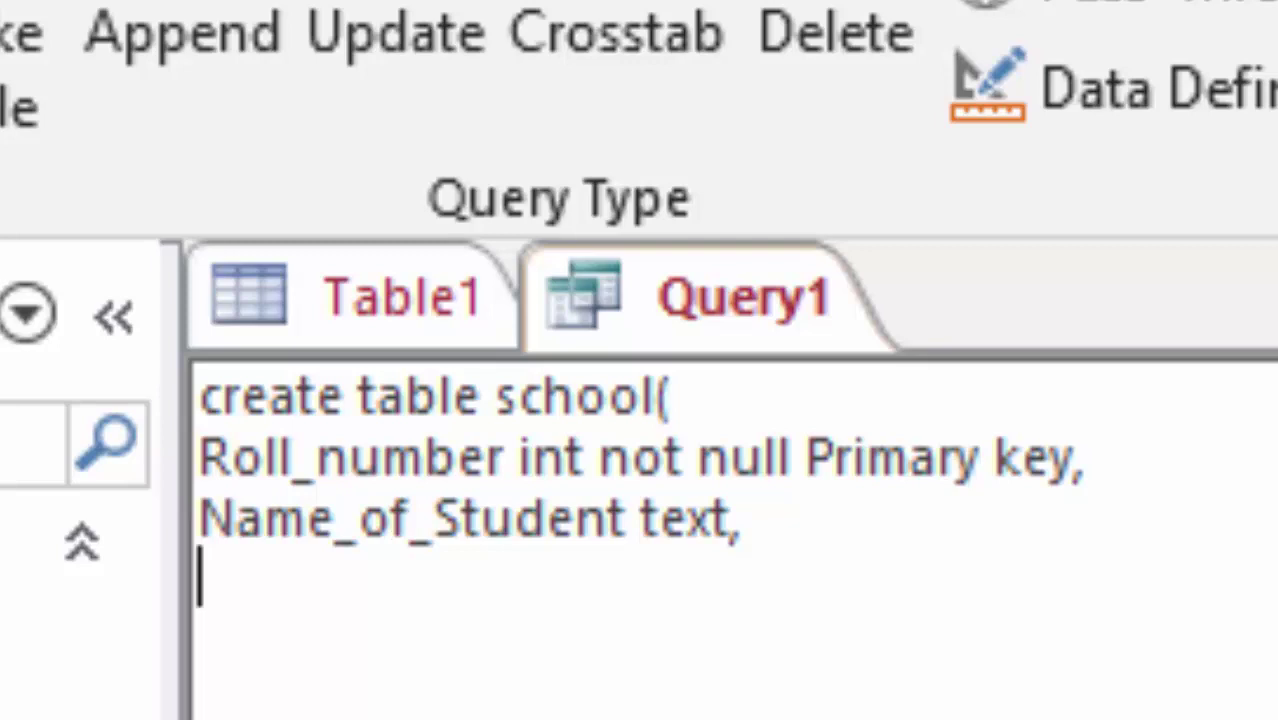
text(D)
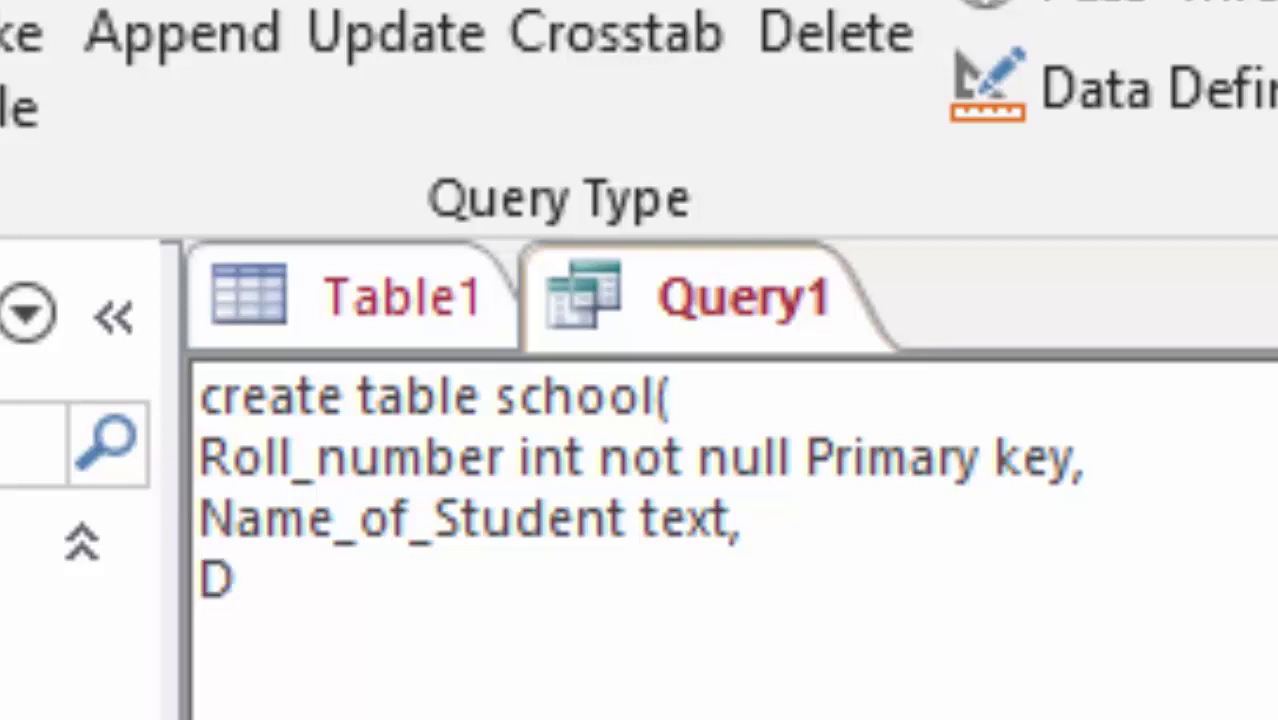
text(ate o)
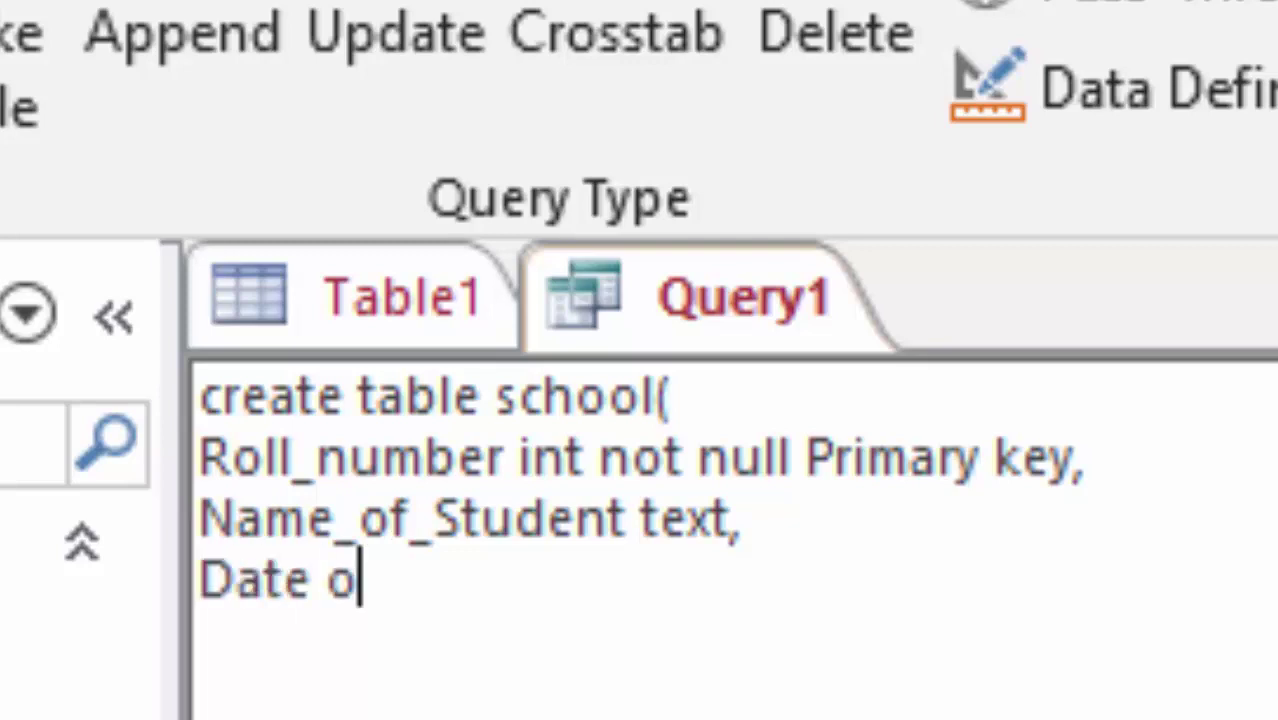
text(f Bir)
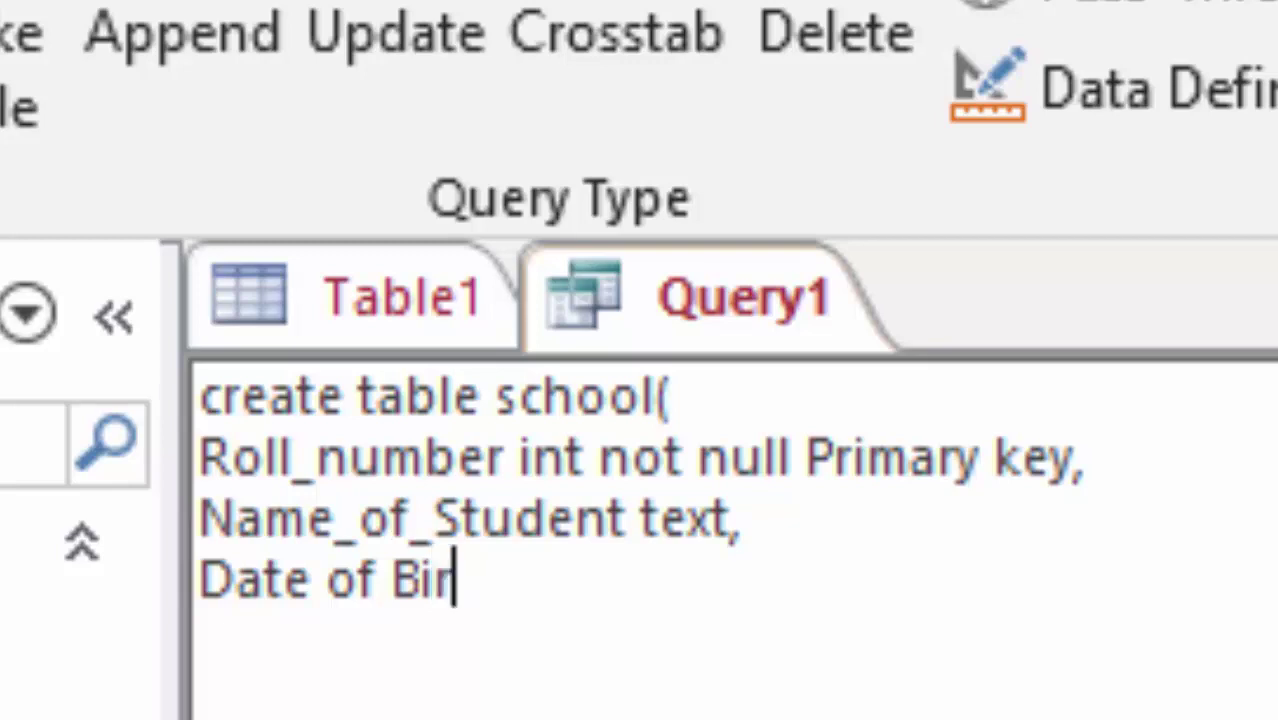
text(th )
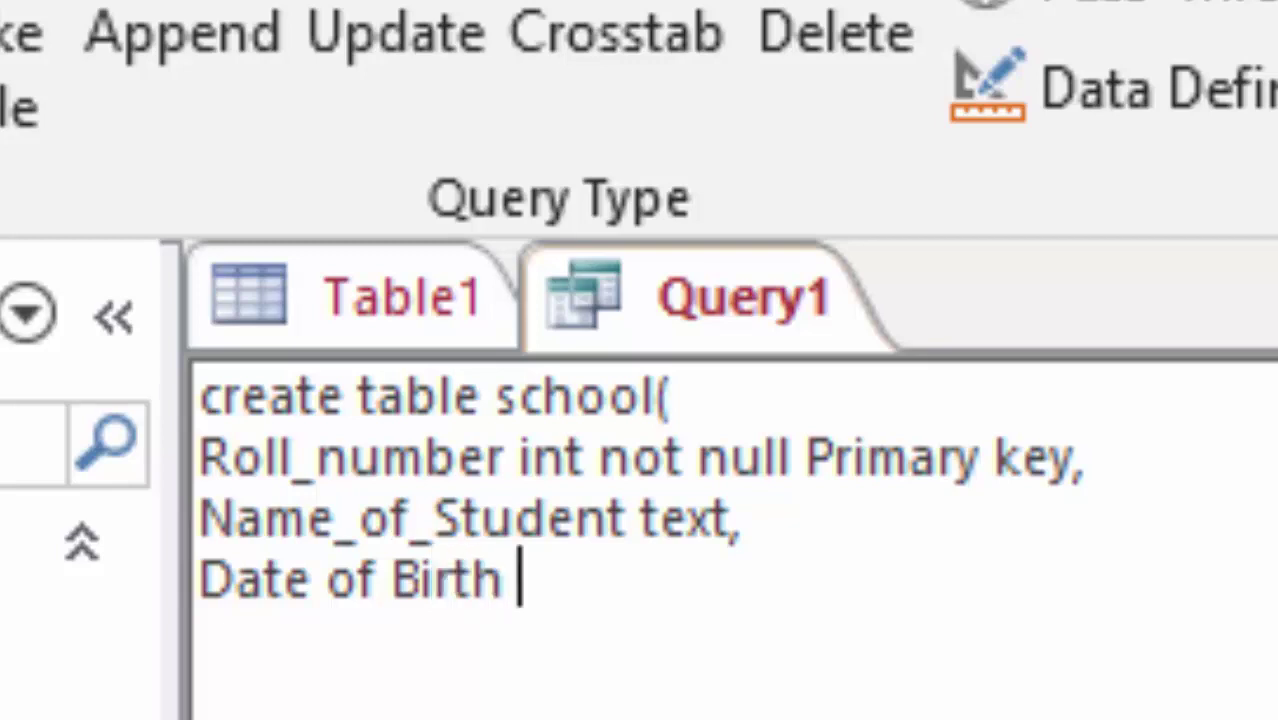
text(Dat)
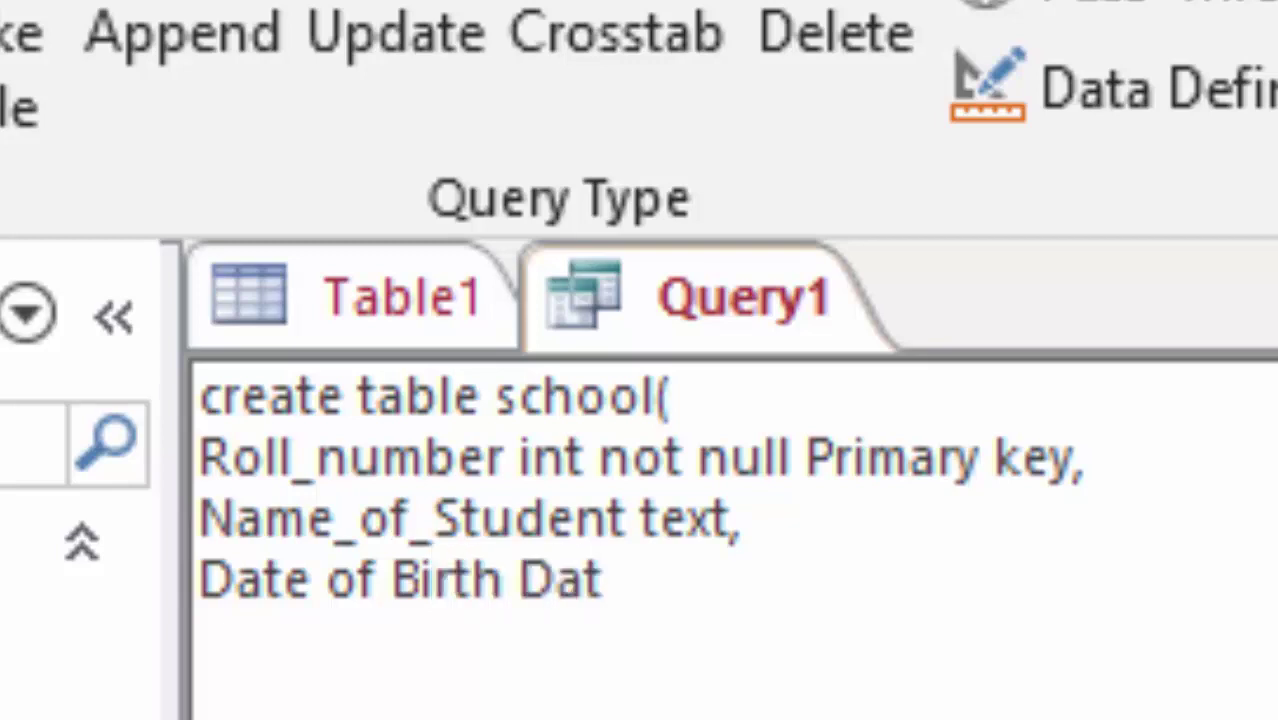
text(e)
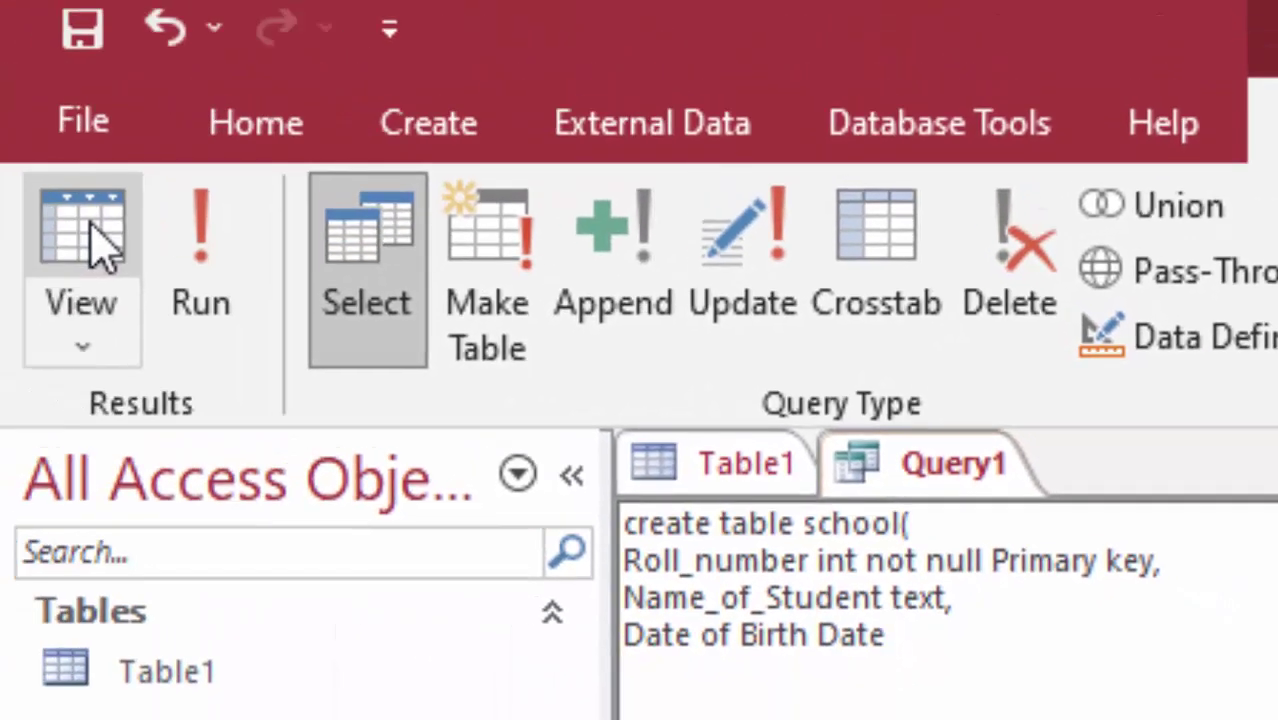
key(Return)
text())
Run the query, dismiss the syntax error, and start replacing spaces in 'Date of Birth' with underscores.
click(210, 262)
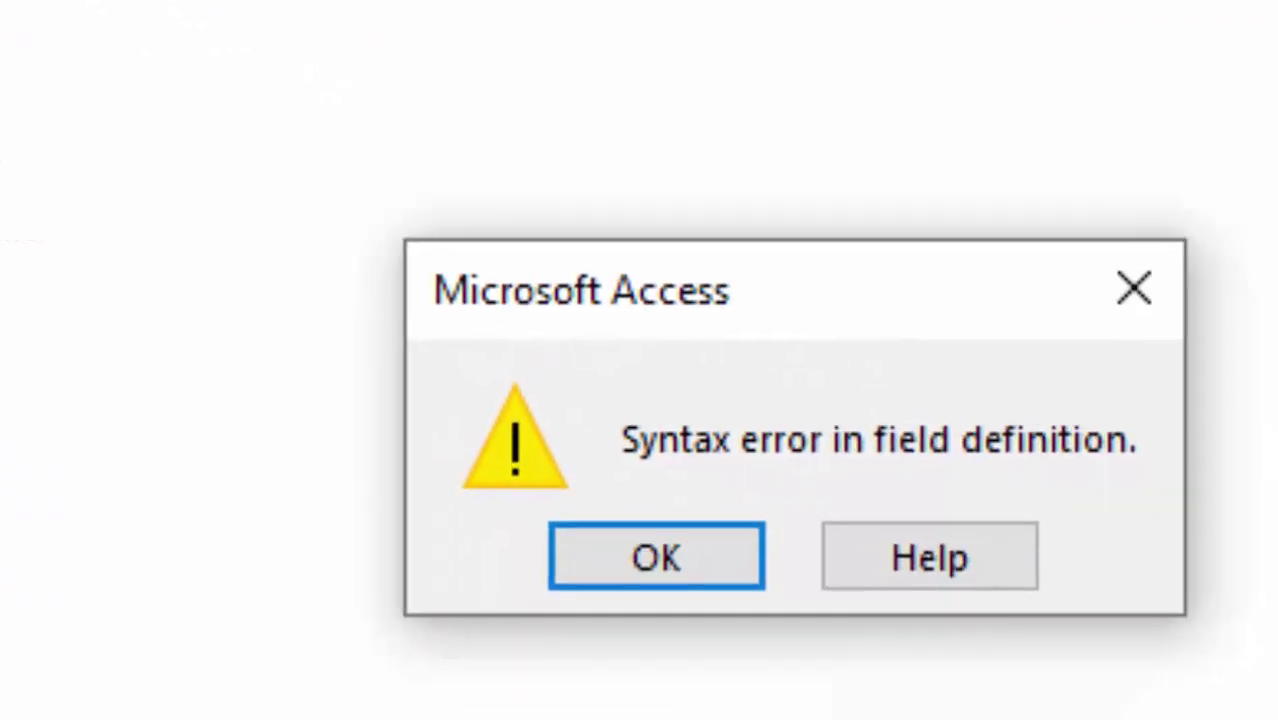
click(598, 545)
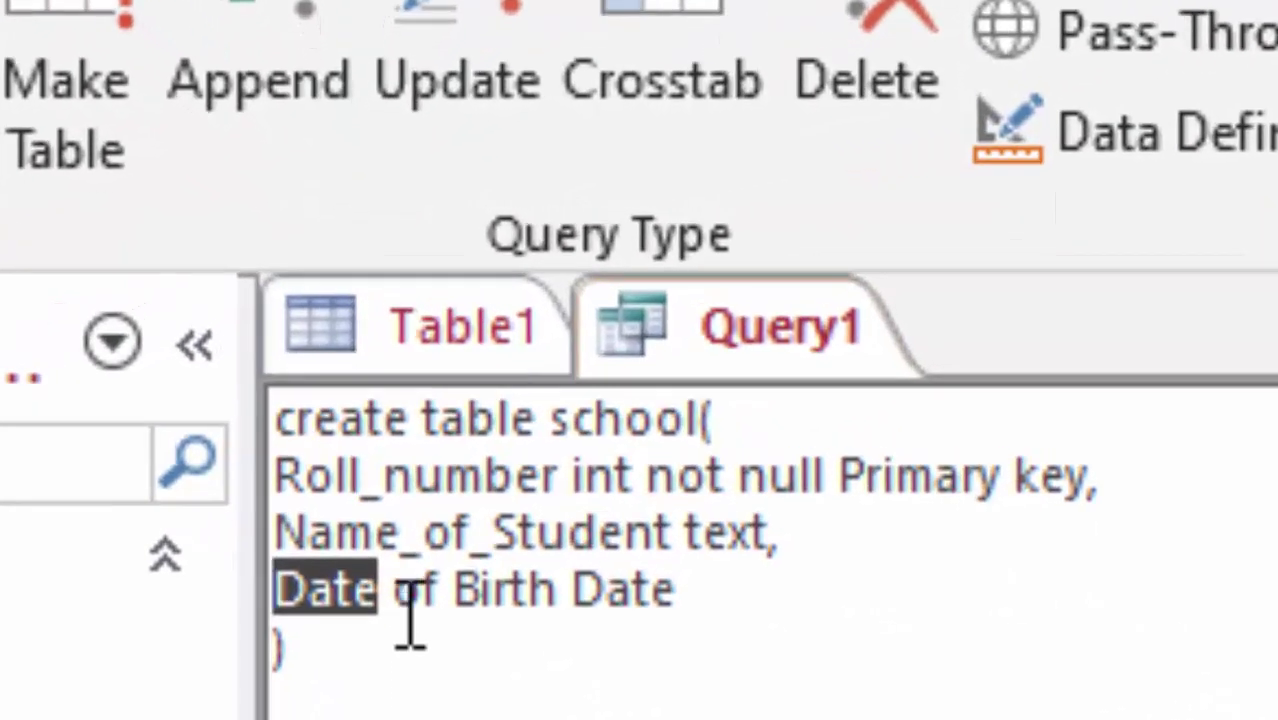
click(77, 211)
key(BackSpace)
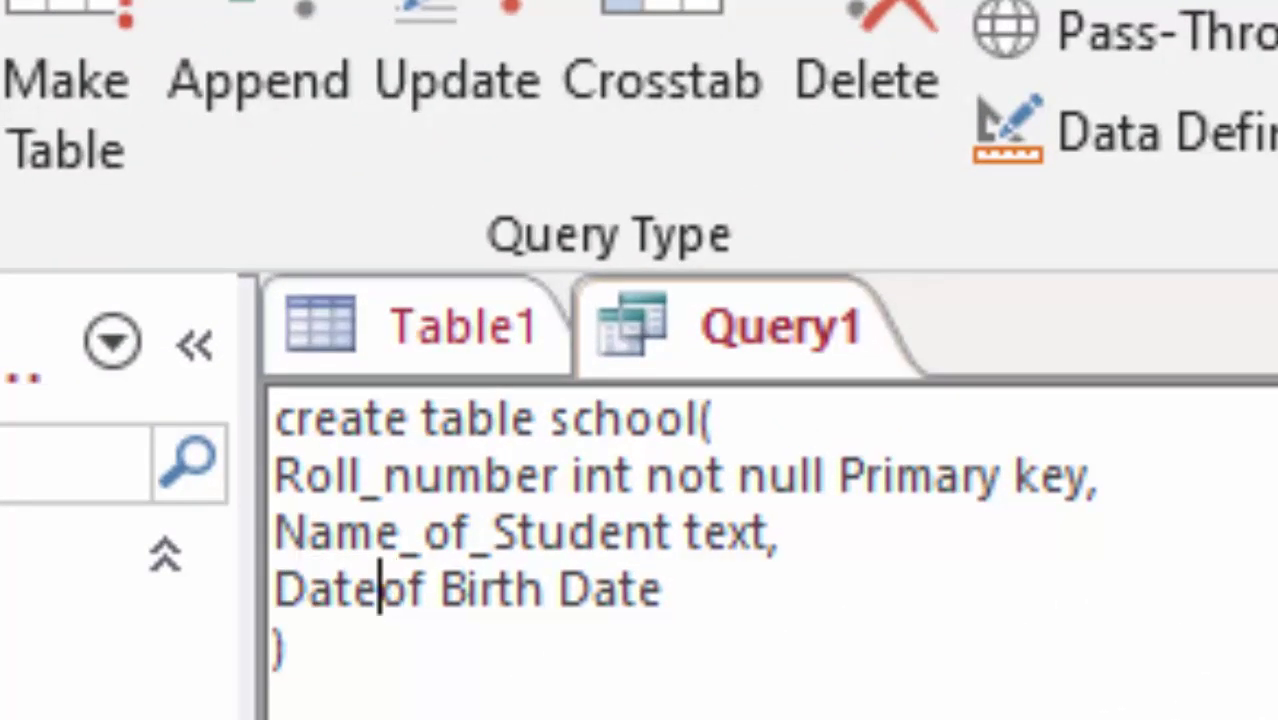
text(_)
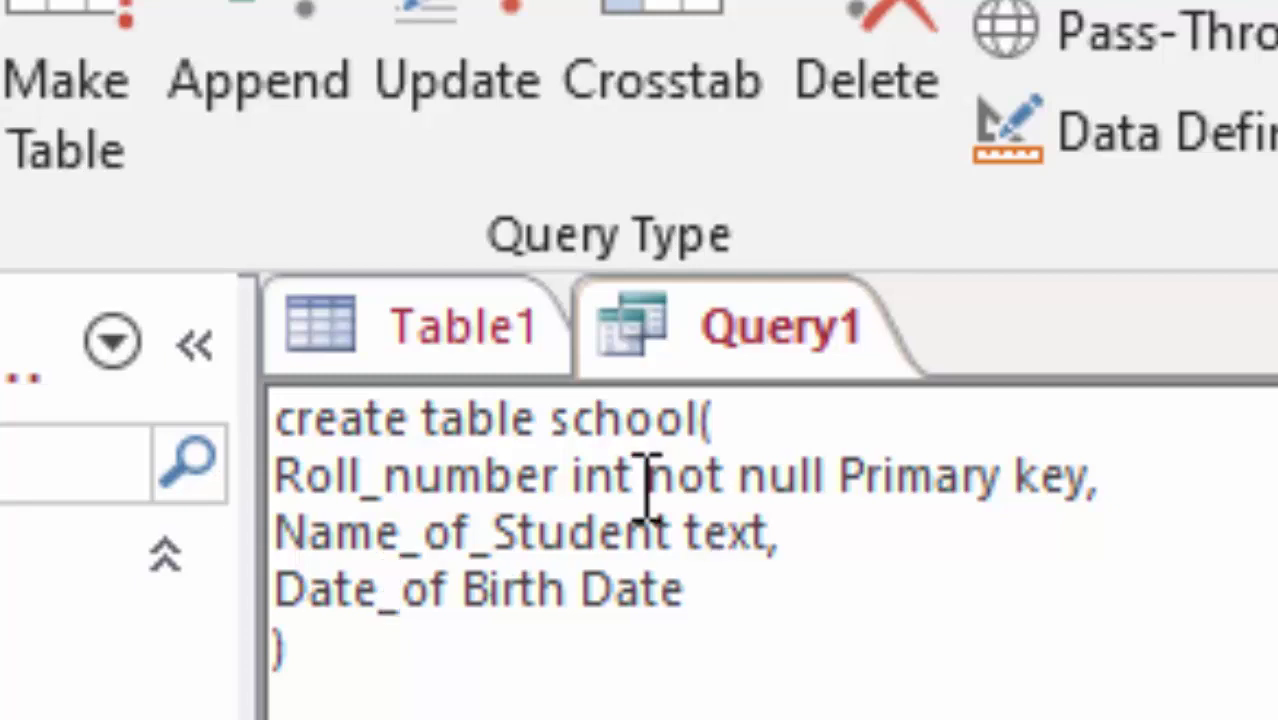
click(466, 590)
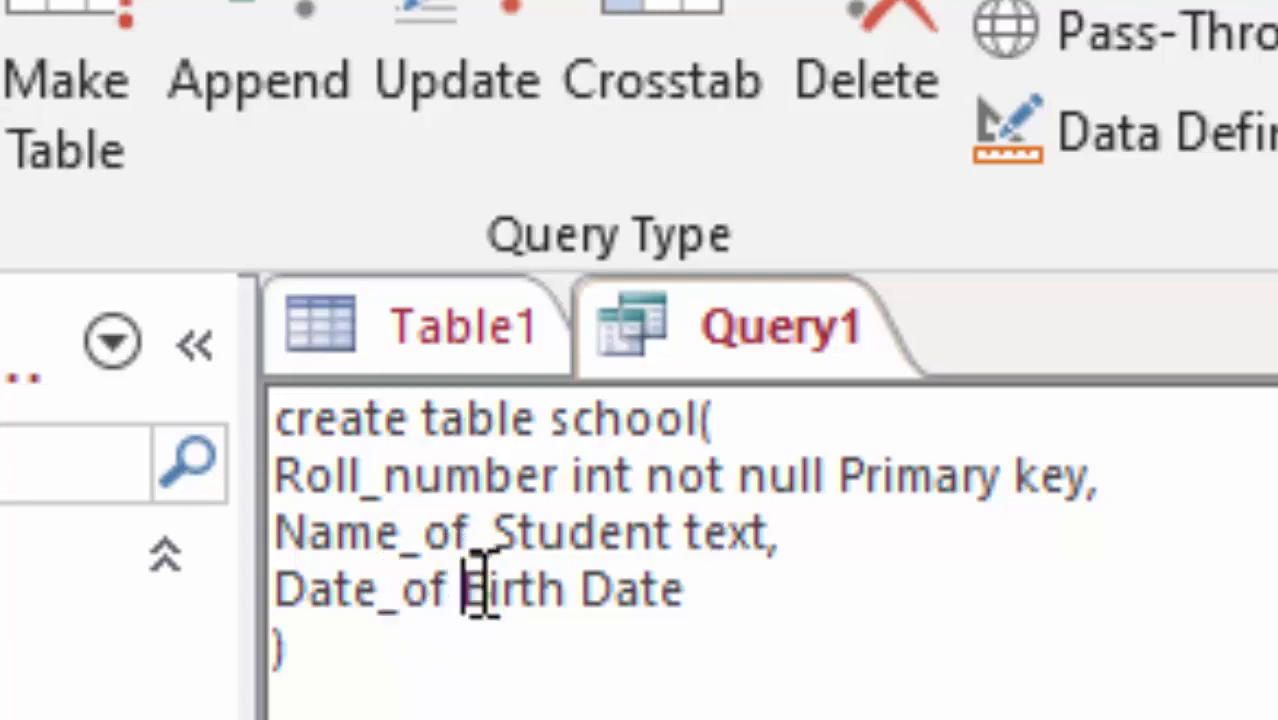
key(BackSpace)
Complete the Date_of_Birth rename, run the query, and open the new school table.
text(_)
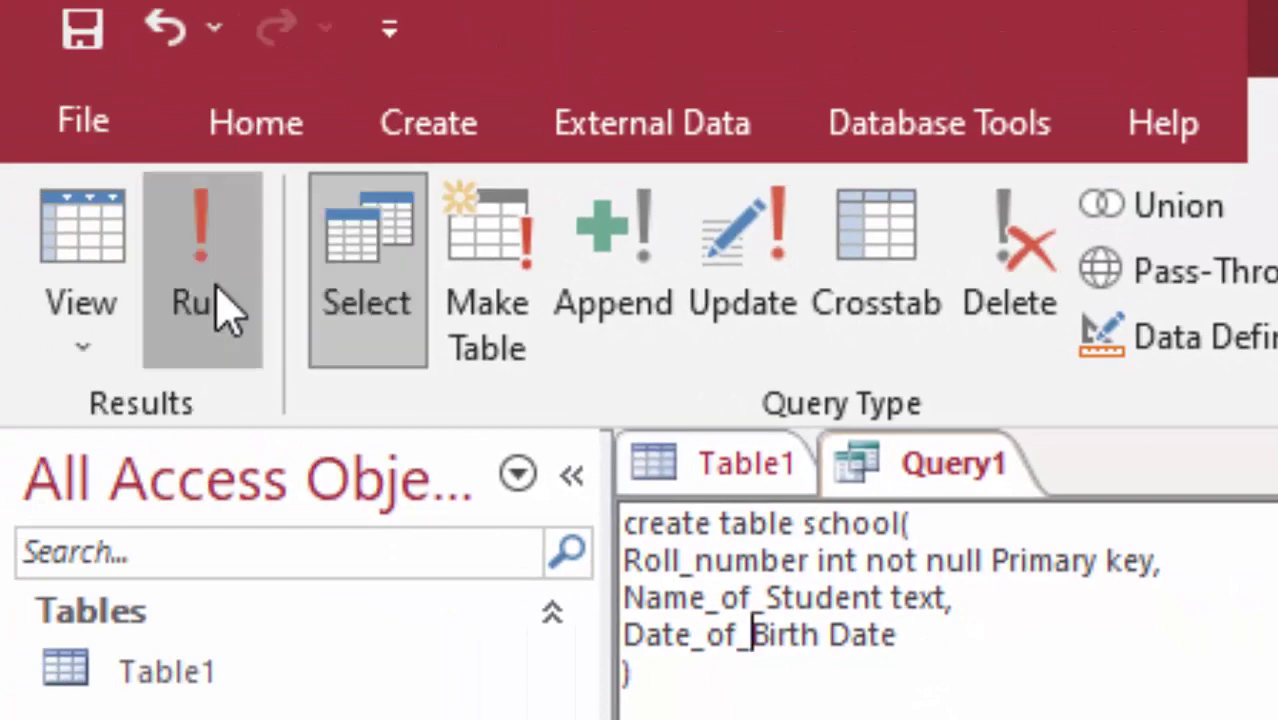
click(222, 300)
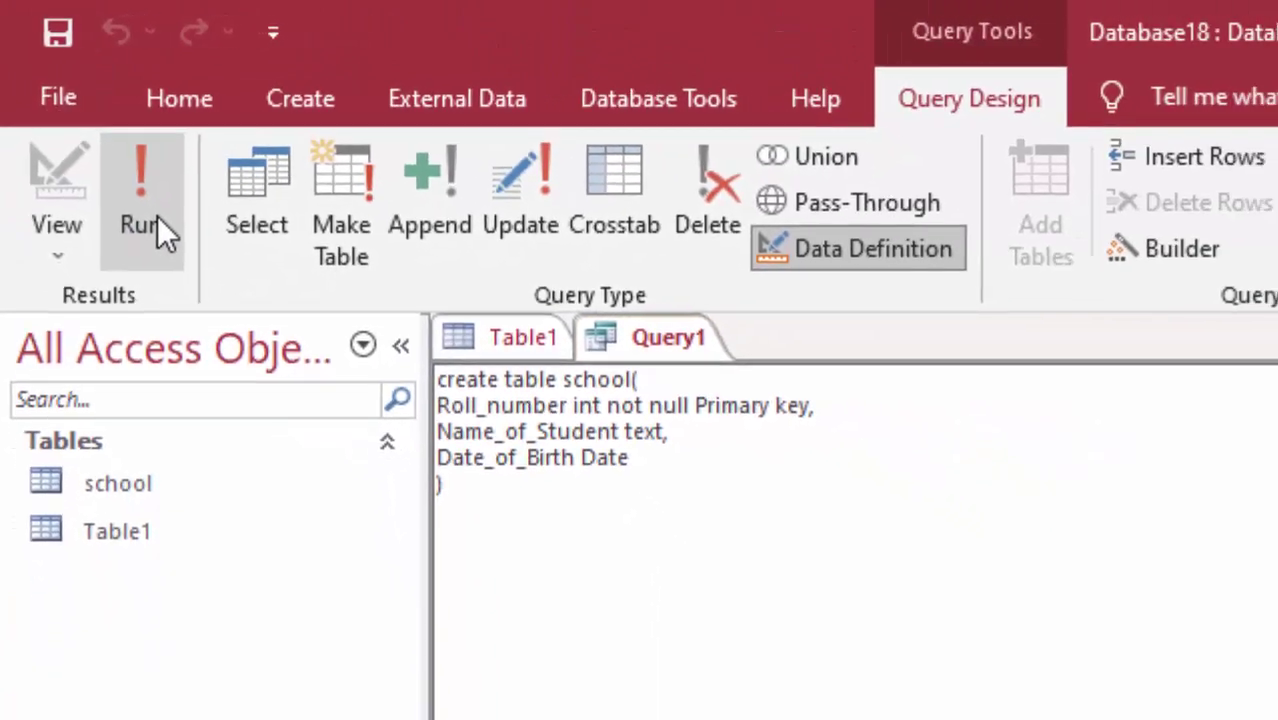
double_click(123, 470)
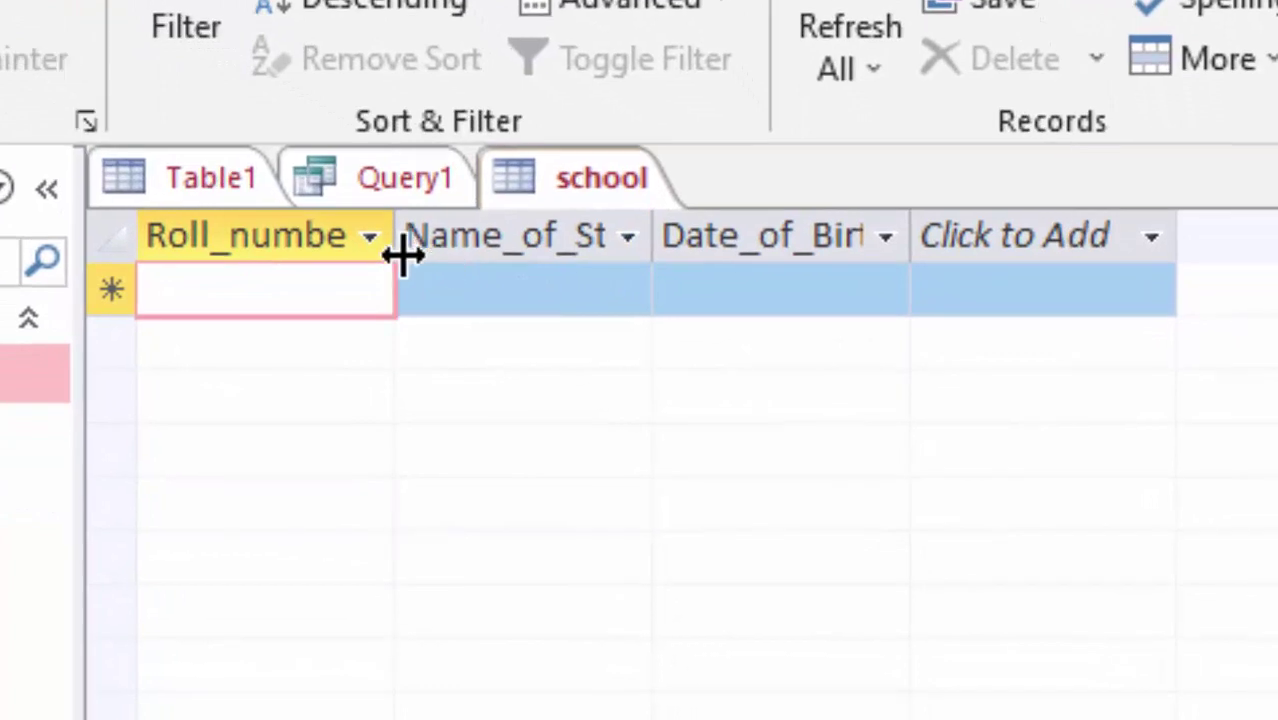
Widen the Roll_number, Name_of_Student and Date_of_Birth columns to show full headers.
drag(441, 300, 505, 357)
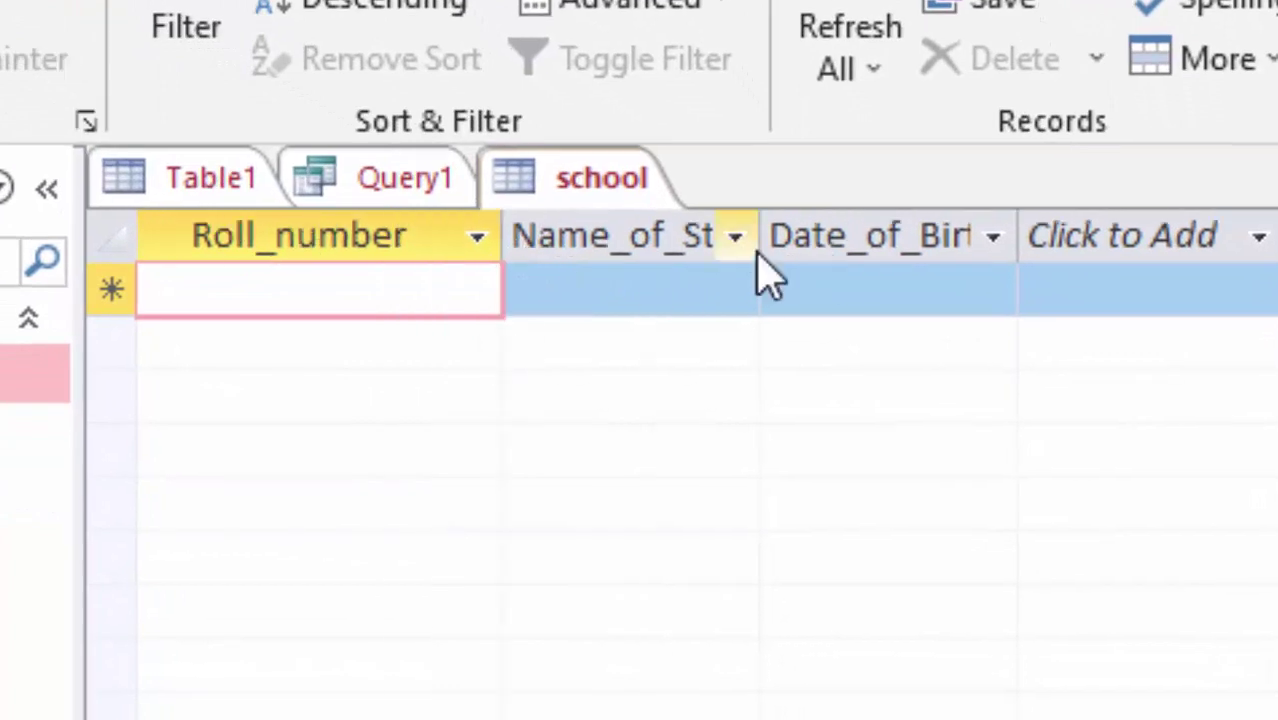
drag(762, 240, 890, 340)
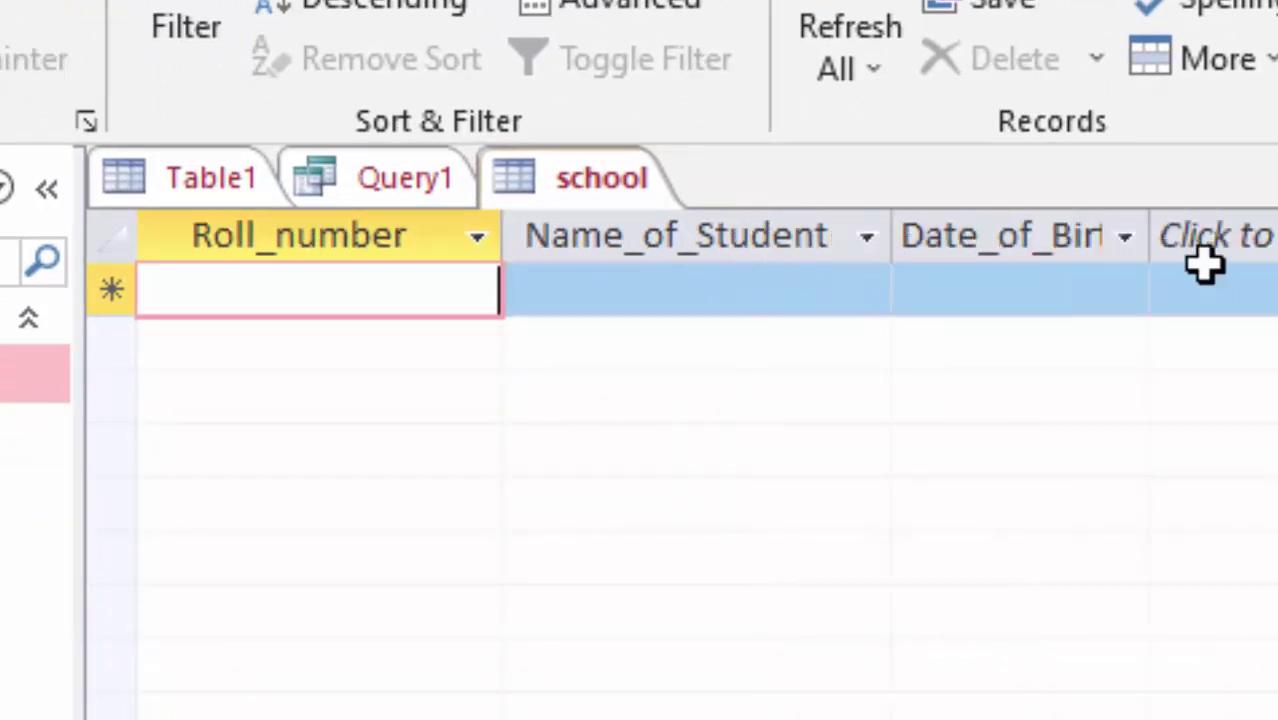
drag(1148, 236, 1277, 240)
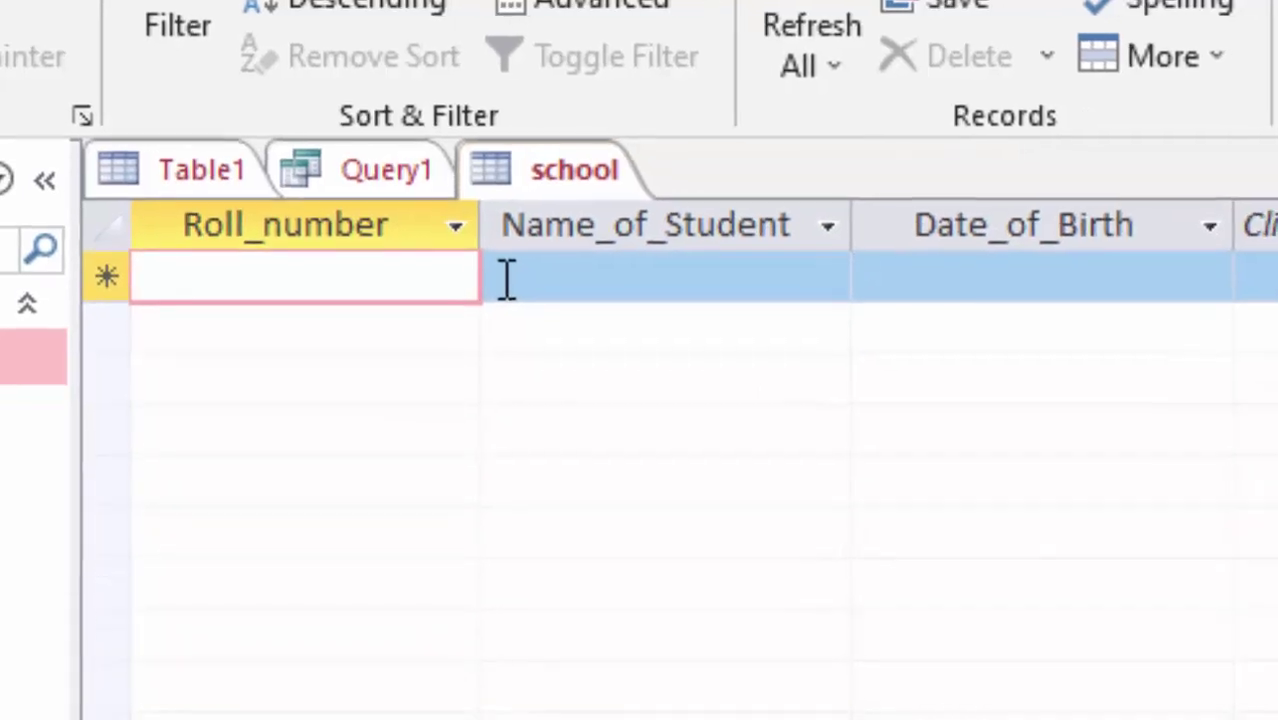
Enter the first record: roll number 1, the student's name, and birth date 10/13/2000.
text(1)
key(Tab)
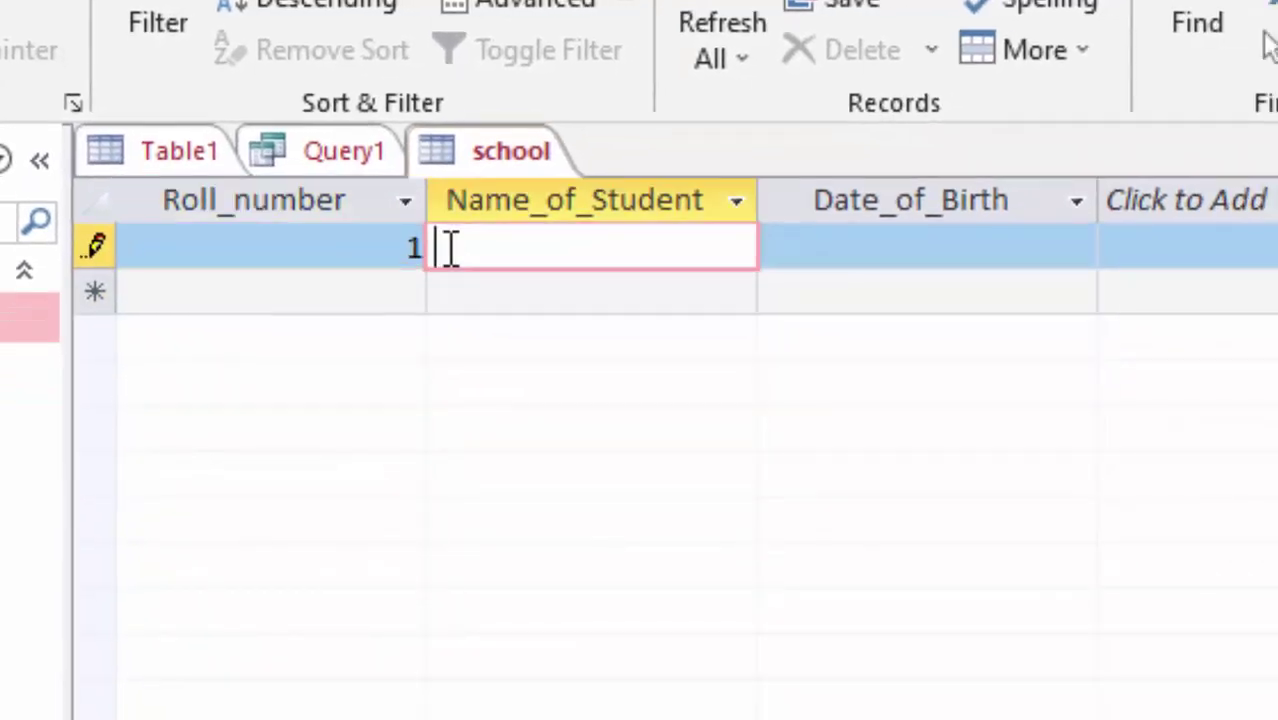
text(R)
text(itesh)
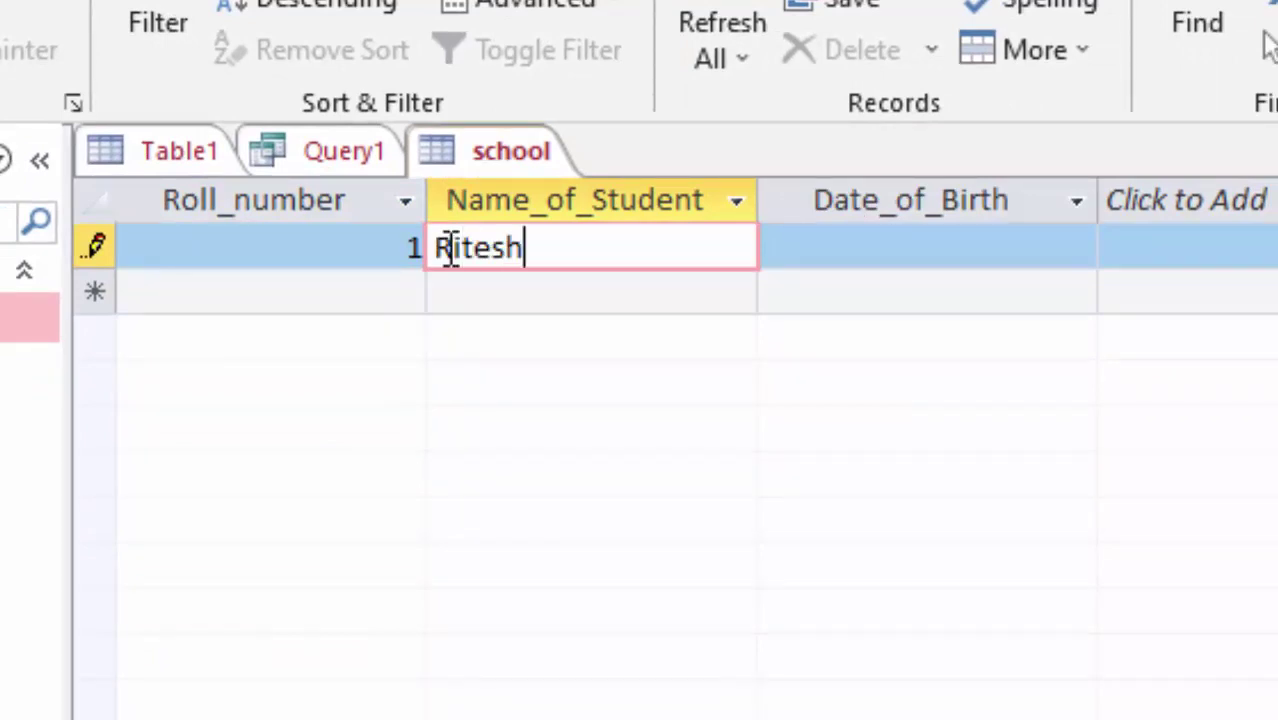
key(Tab)
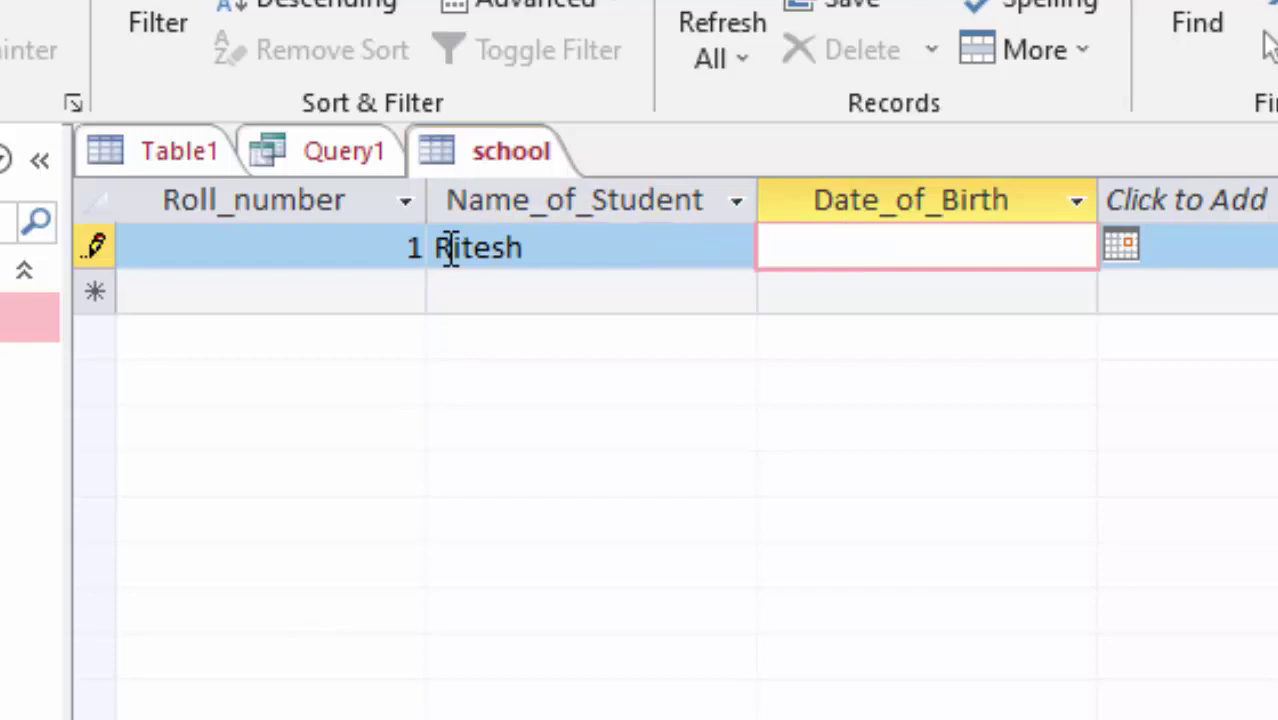
click(1121, 247)
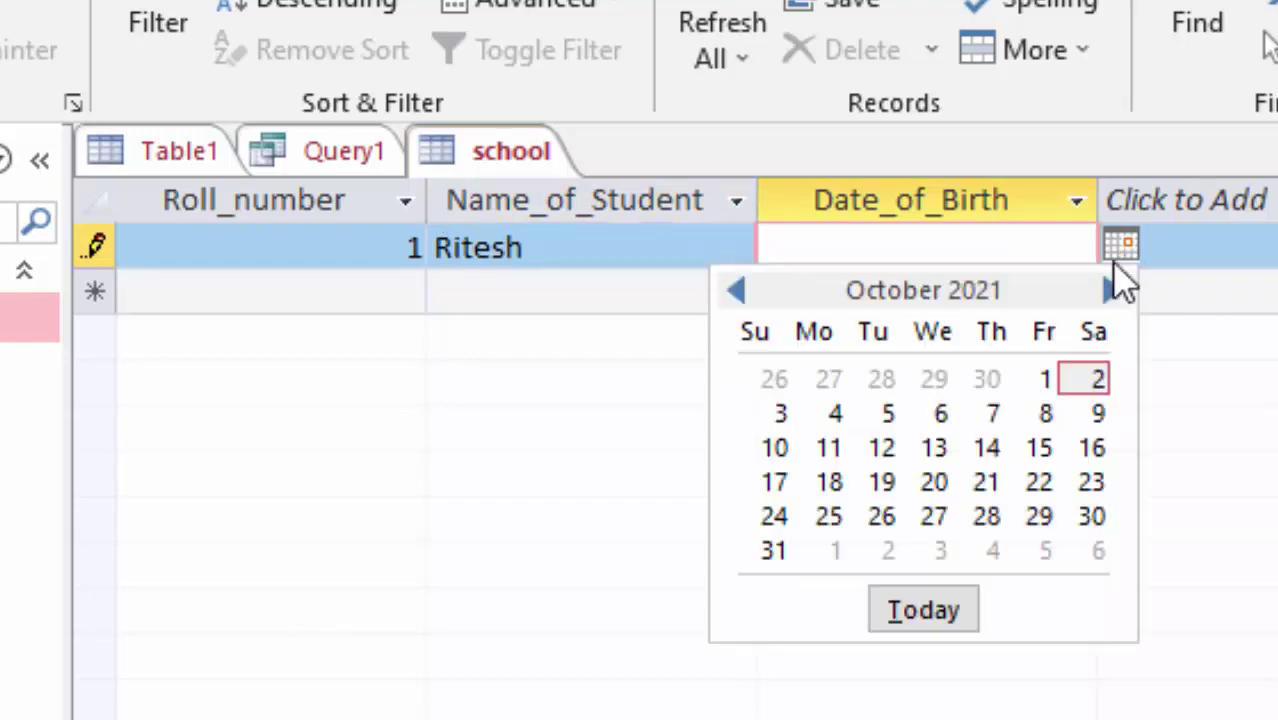
click(933, 447)
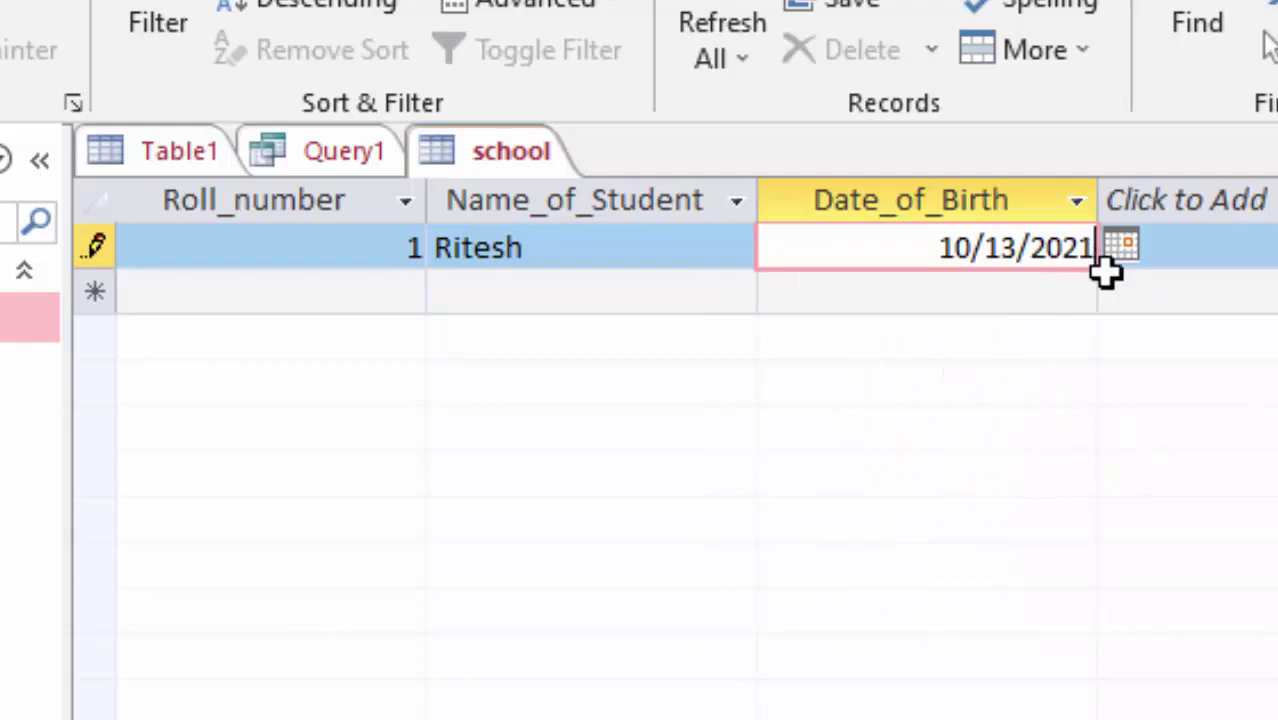
key(BackSpace)
key(BackSpace)
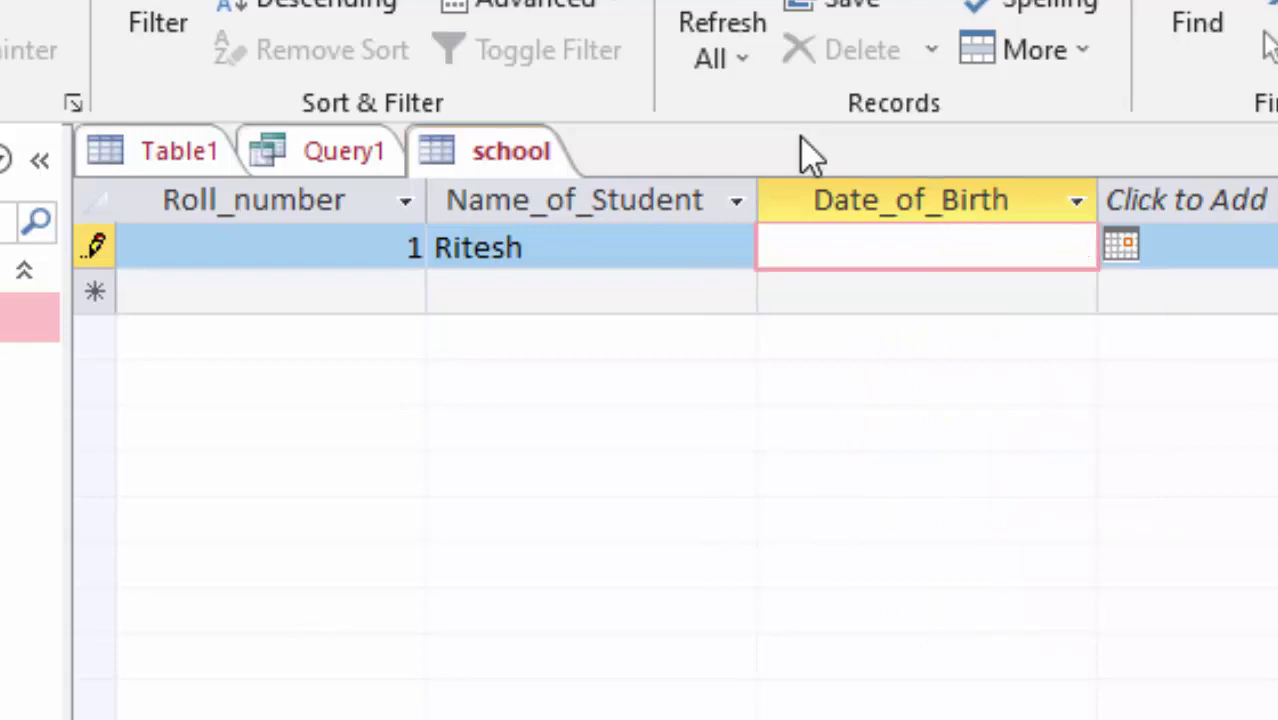
key(BackSpace)
text(00)
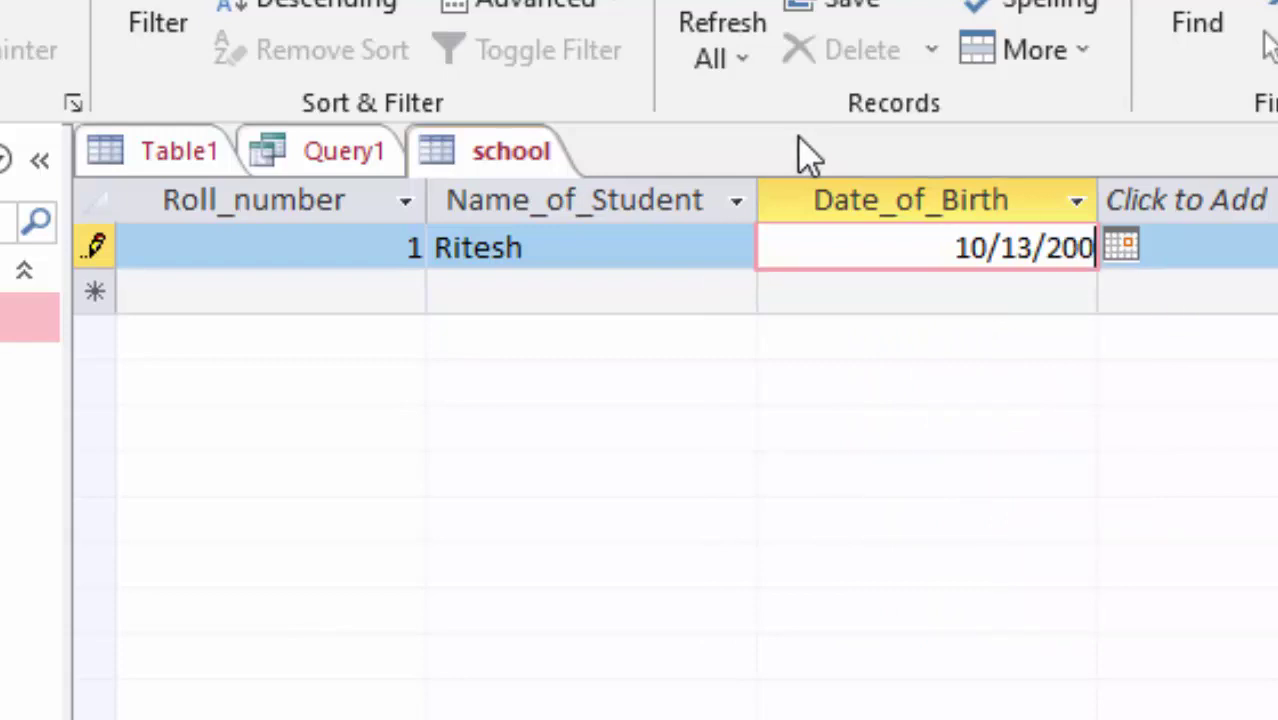
text(0)
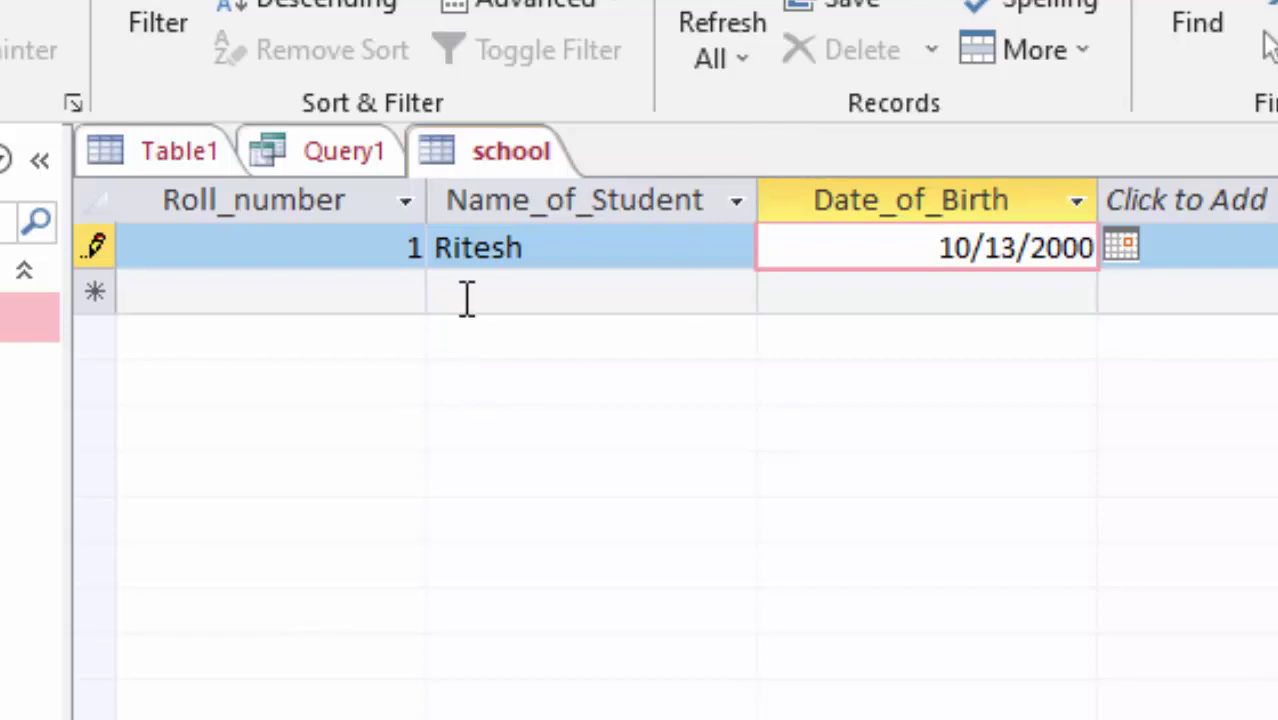
Start the second record with roll number 2 and the second student's name.
click(368, 289)
text(2)
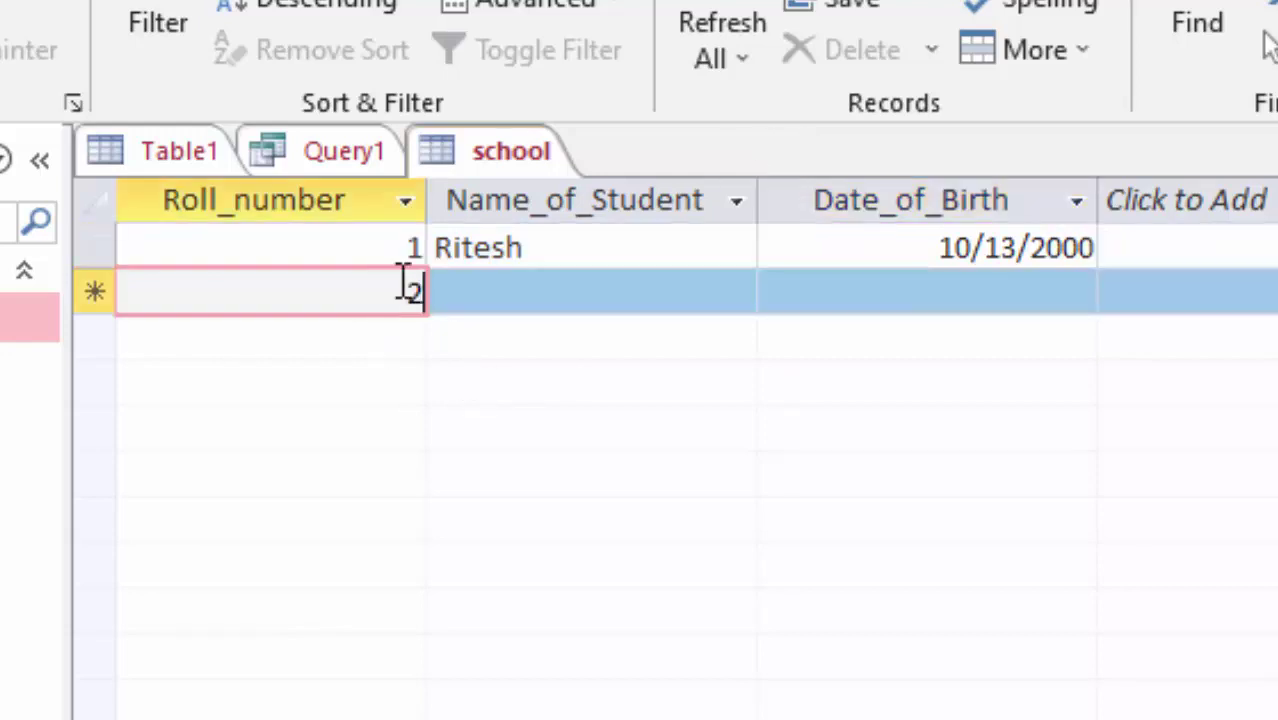
key(Tab)
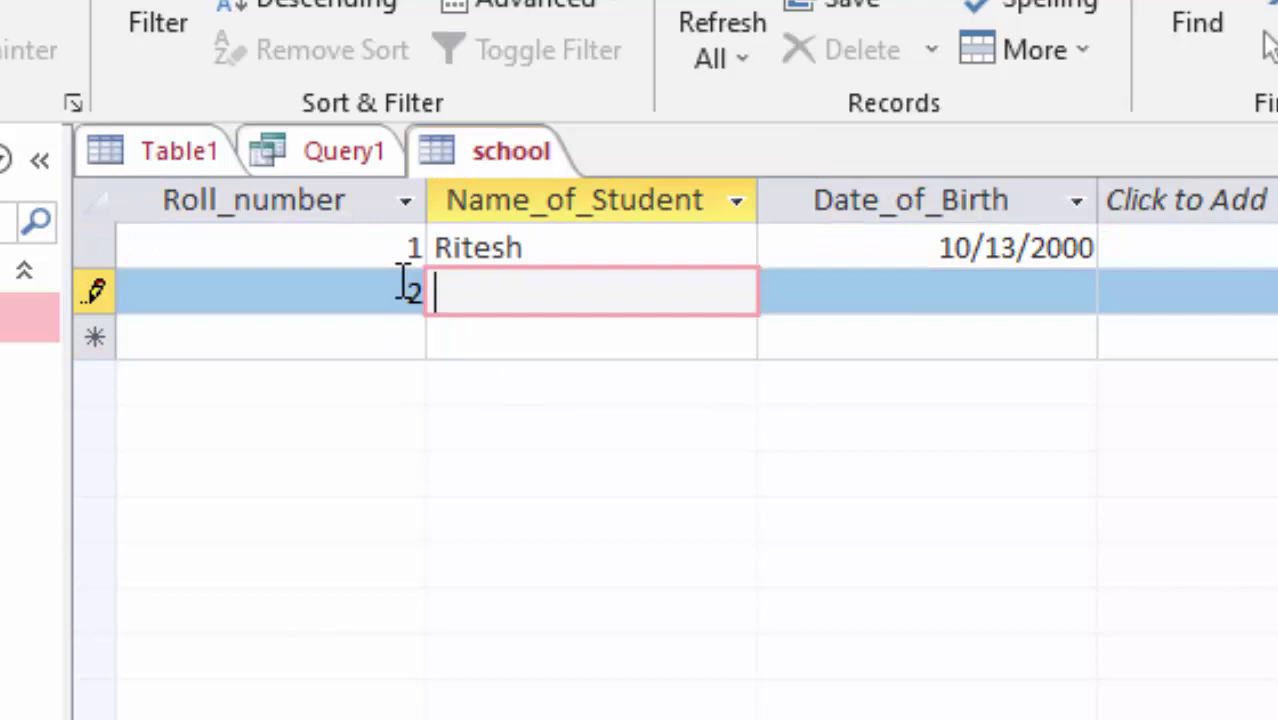
text(S)
text(urah)
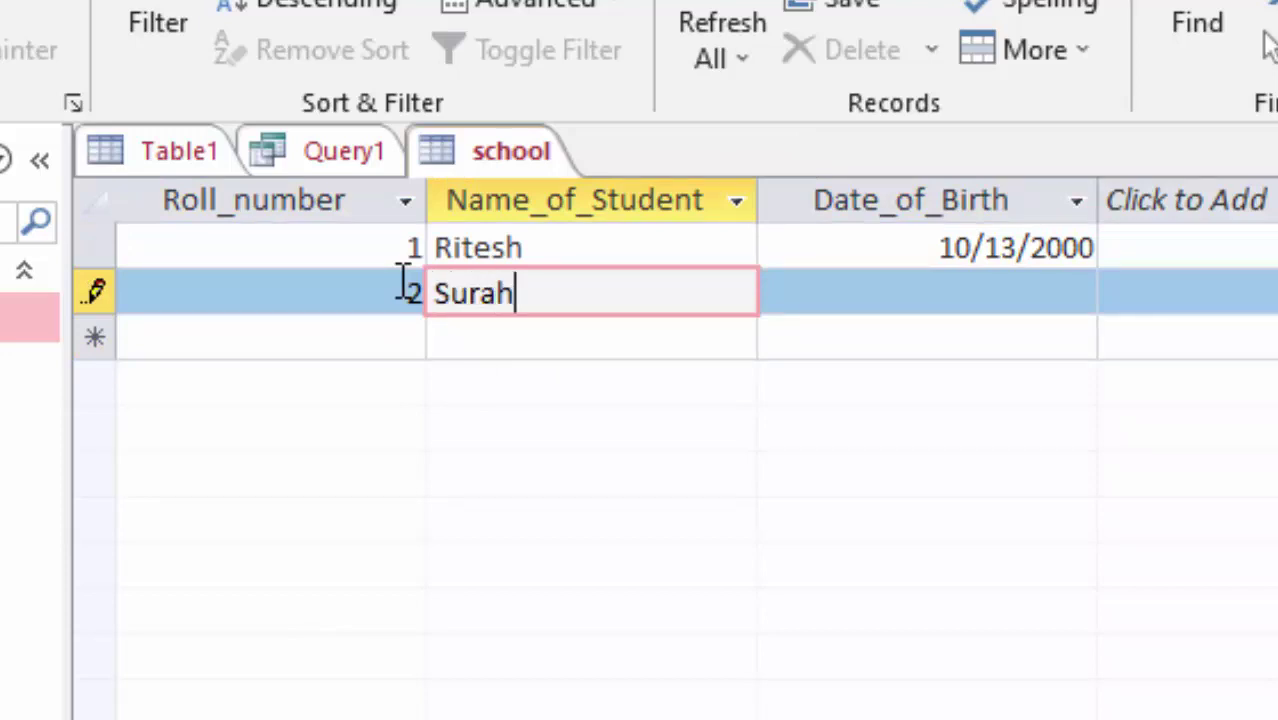
key(BackSpace)
text(j)
key(Tab)
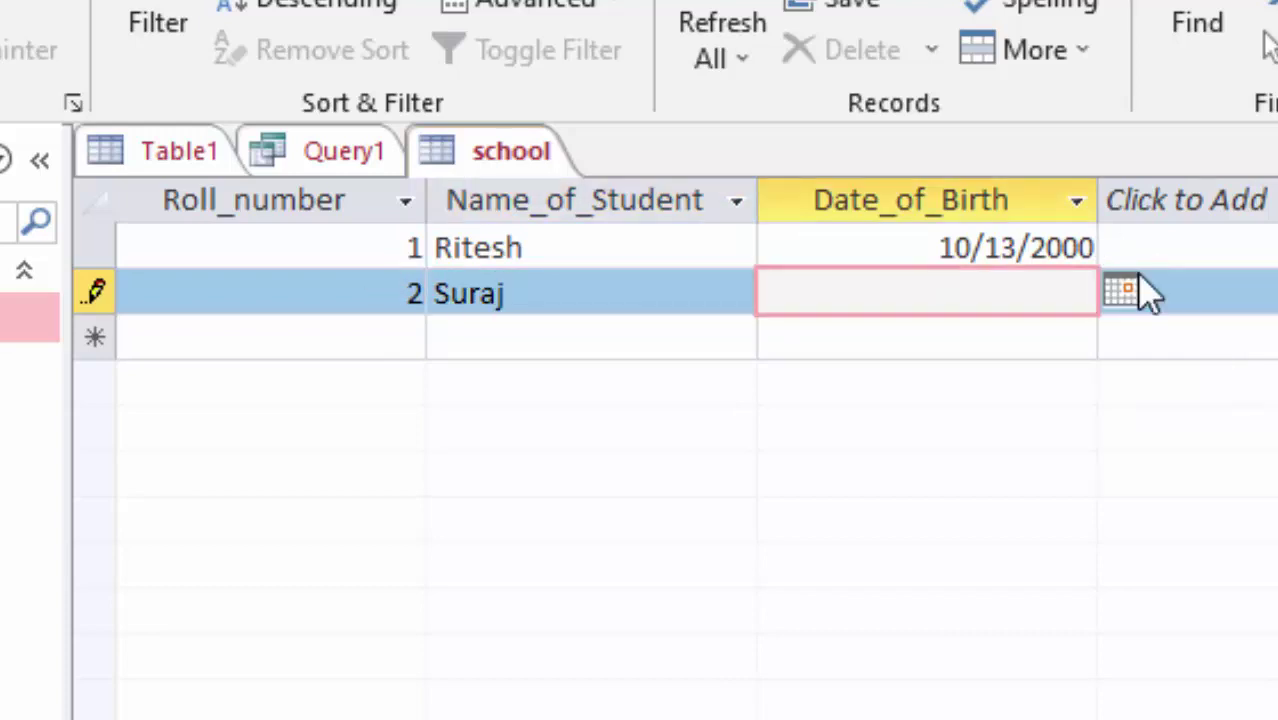
Set the second record's birth date to 7/6/2002 and save the record.
click(1120, 290)
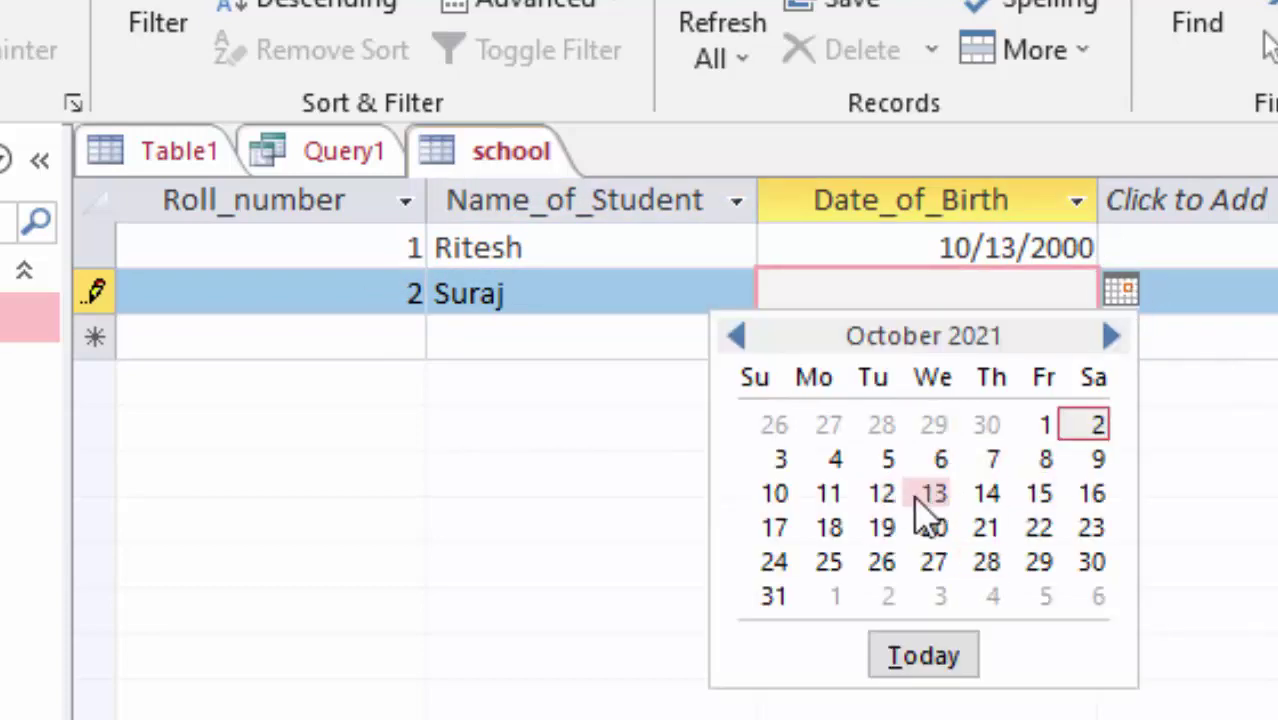
click(735, 336)
click(735, 336)
click(735, 336)
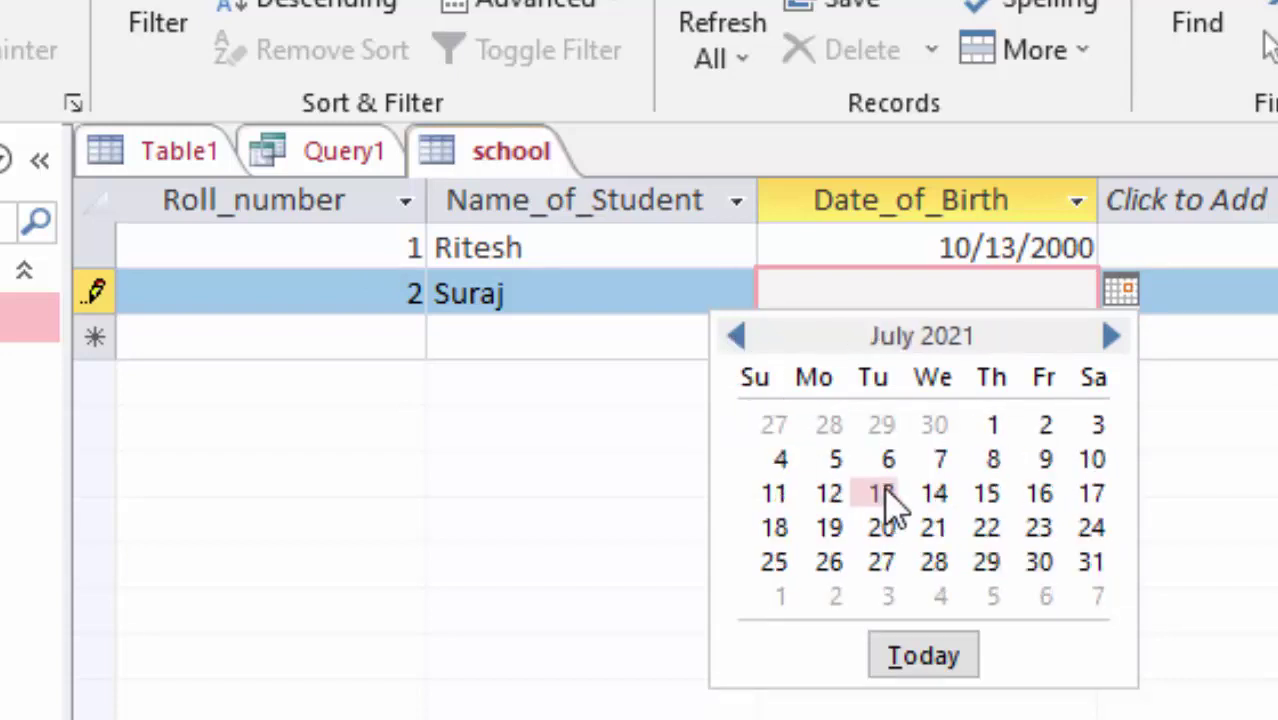
click(881, 459)
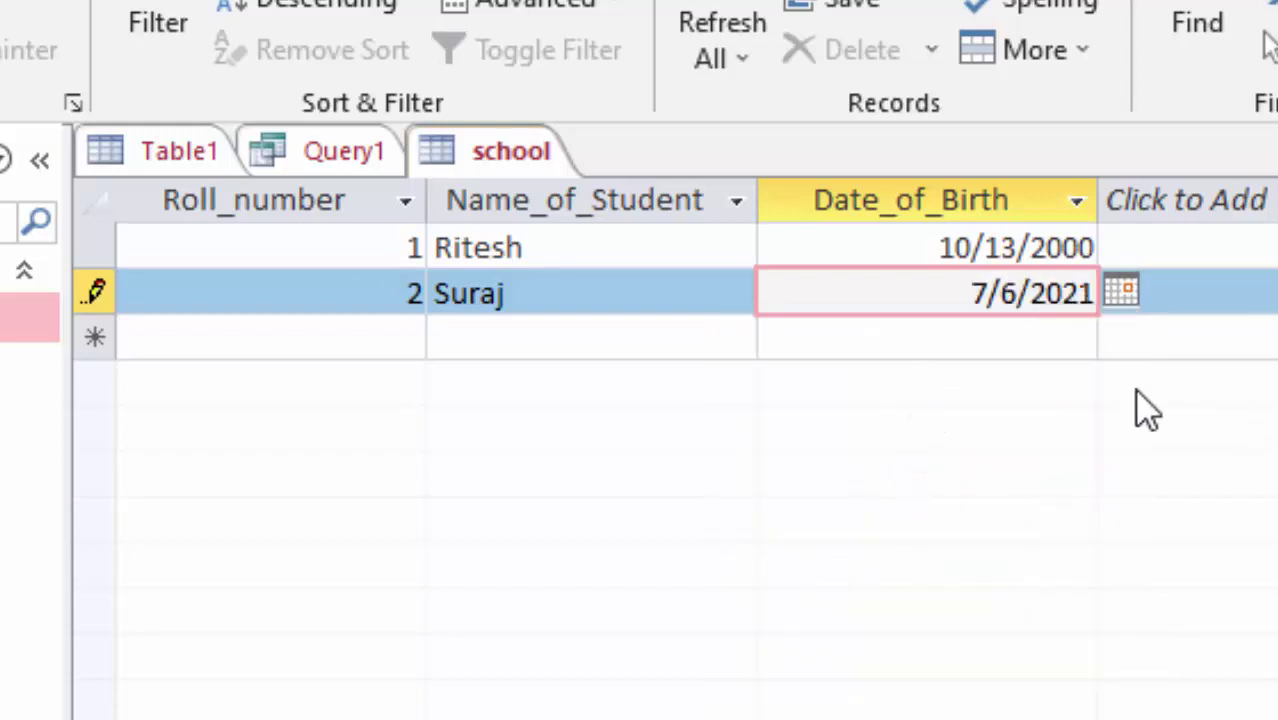
key(BackSpace)
key(BackSpace)
key(BackSpace)
key(BackSpace)
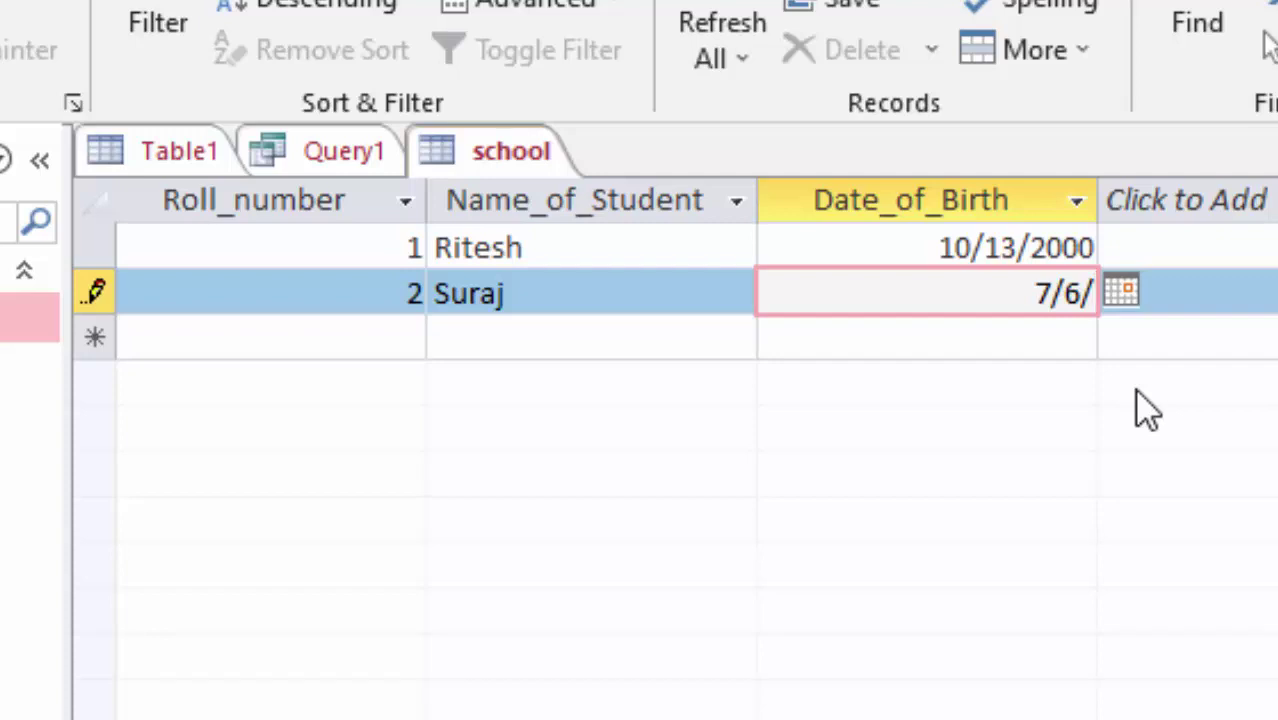
text(2002)
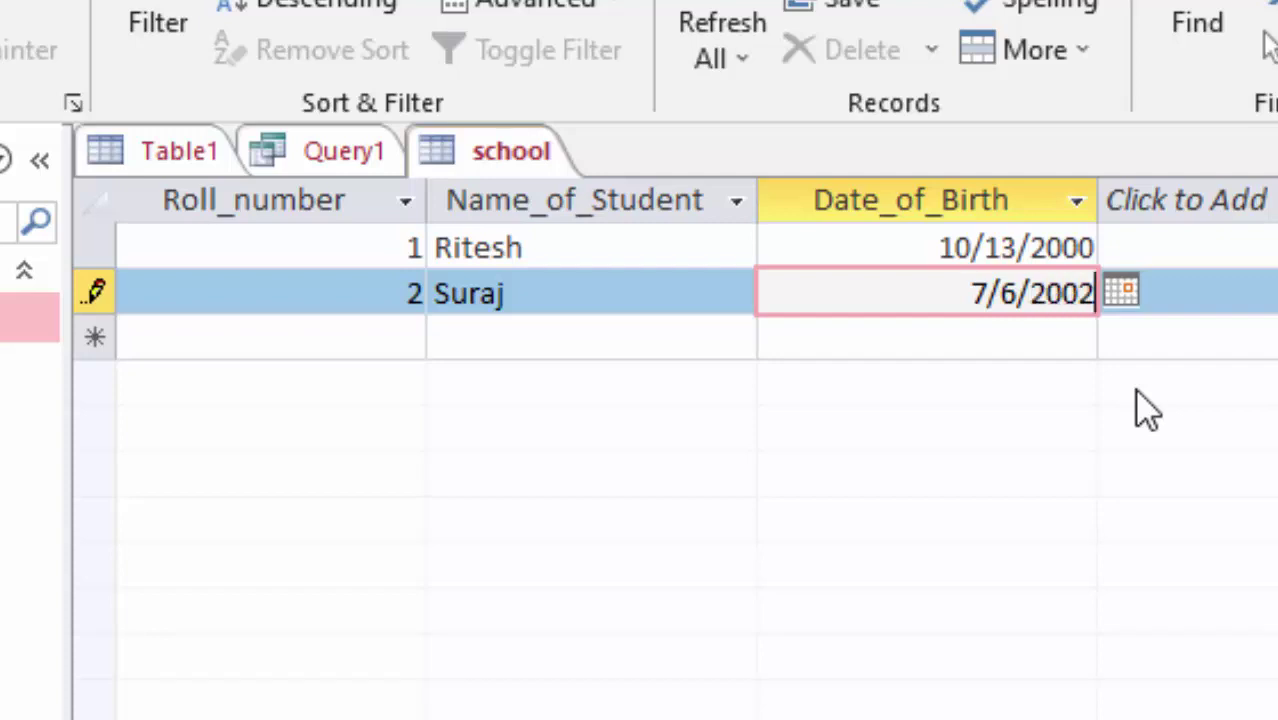
click(657, 312)
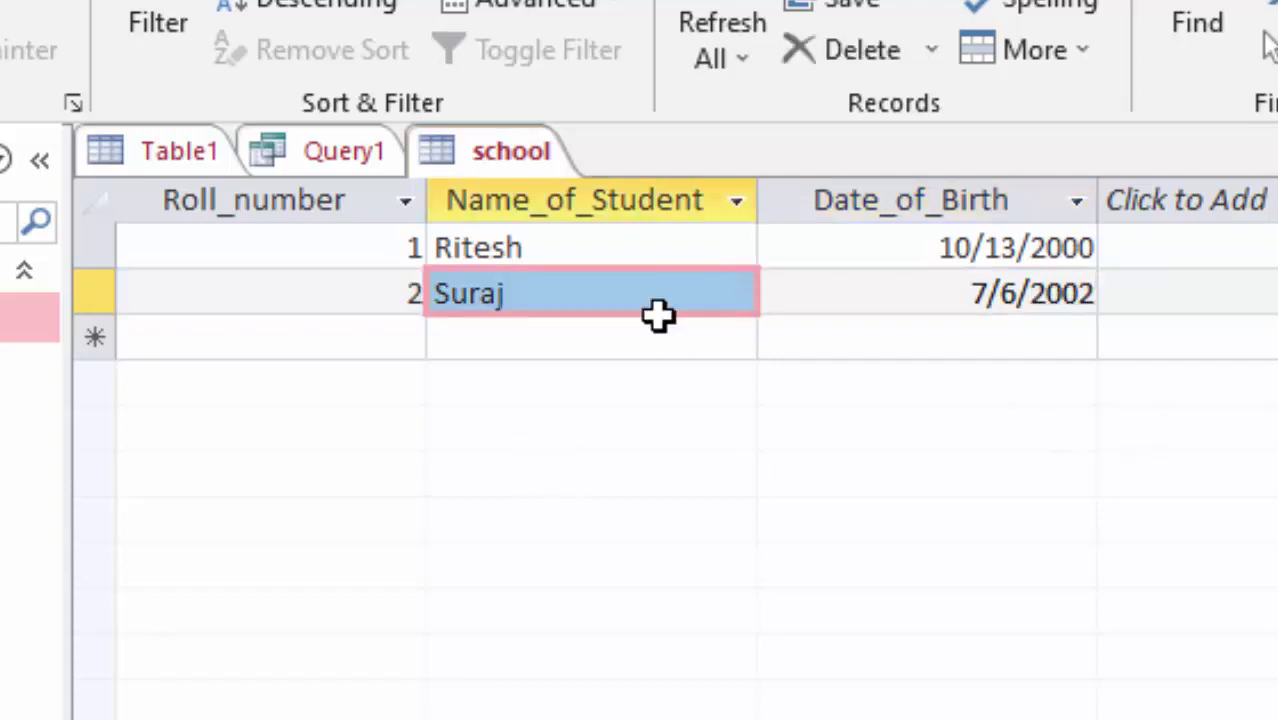